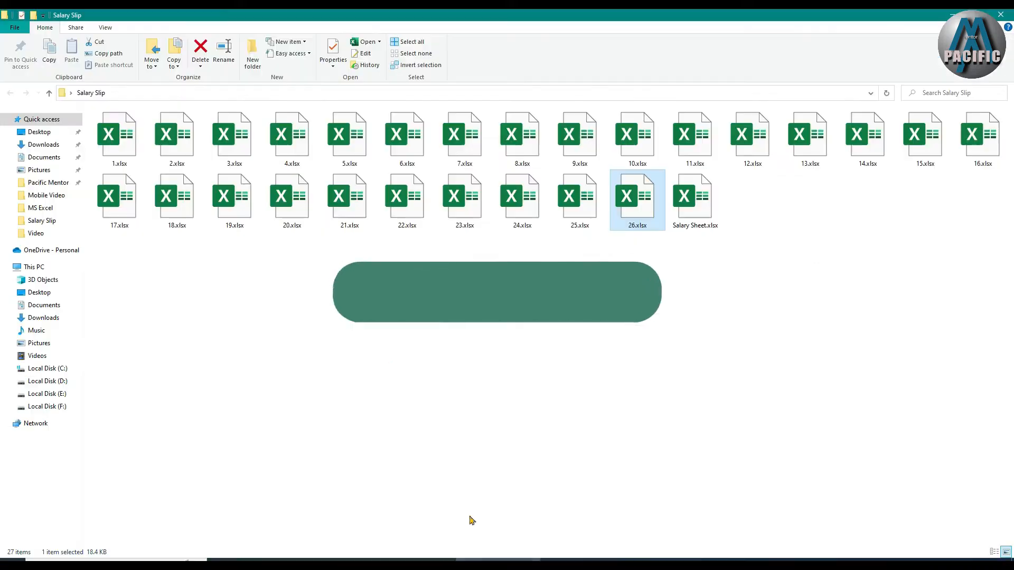
- Open the salary slip file 1.xlsx to view it and switch back to the Salary Sheet workbook
double_click(115, 146)
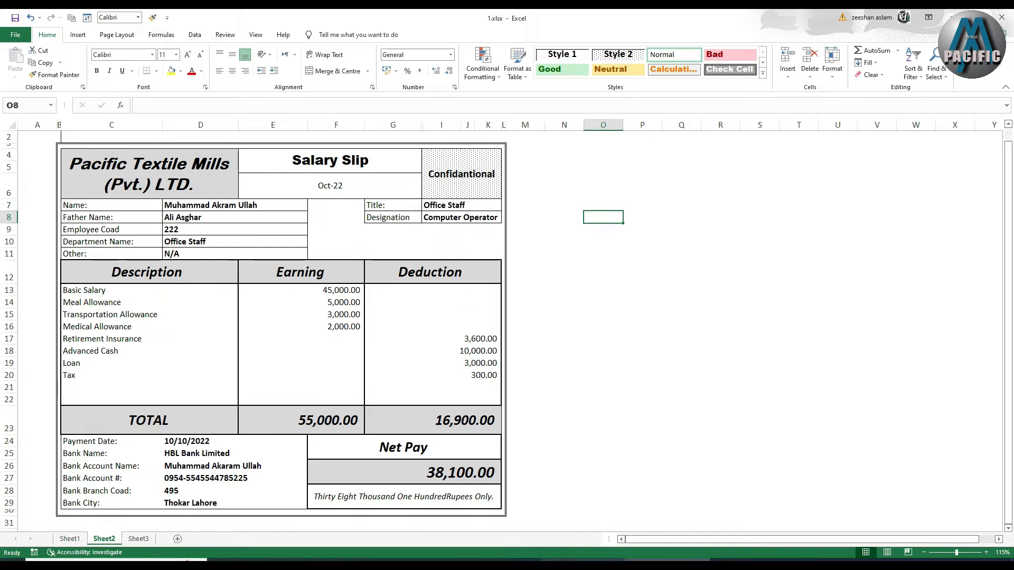
left_click(580, 563)
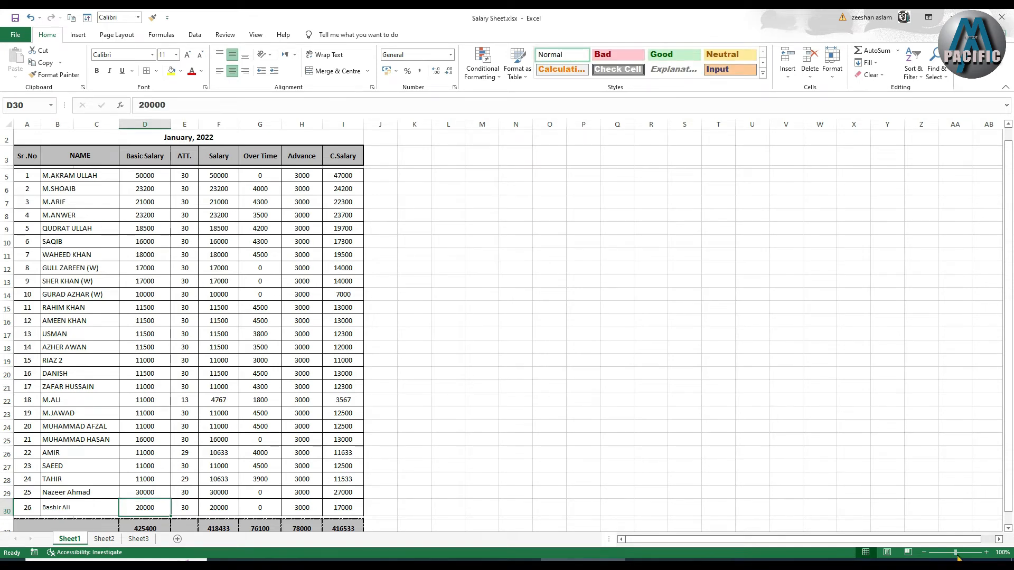
- Add a hyperlink from the first employee's name in cell B5 to the file 1.xlsx in the Salary Slip folder
scroll(408, 347, "up", 5)
scroll(374, 290, "up", 5)
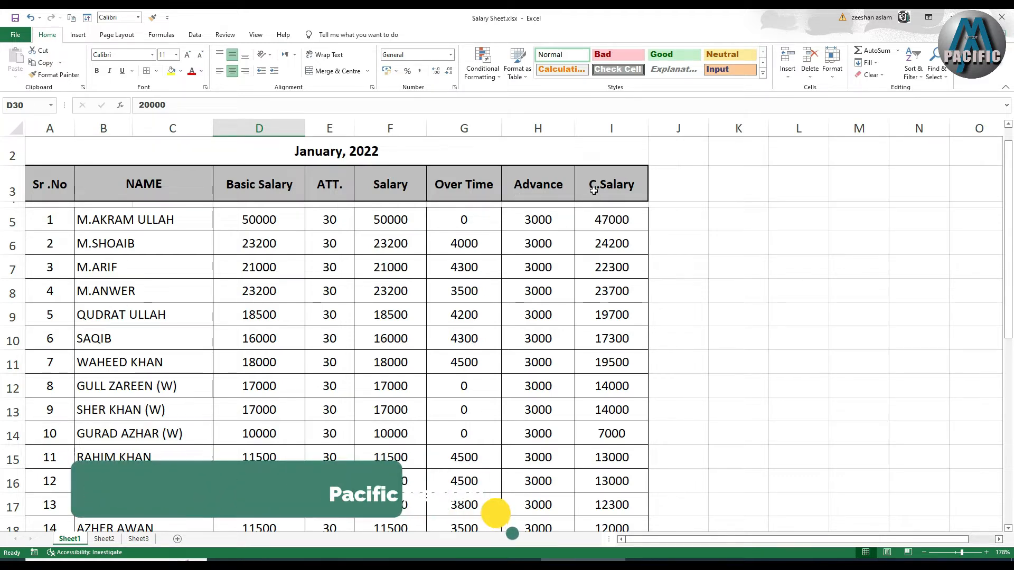
left_click(136, 221)
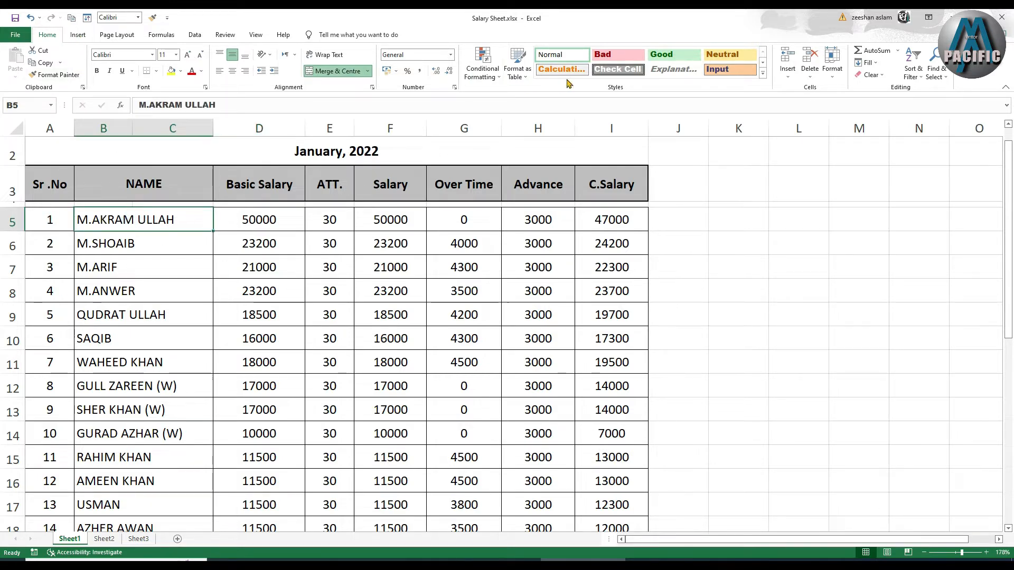
left_click(78, 35)
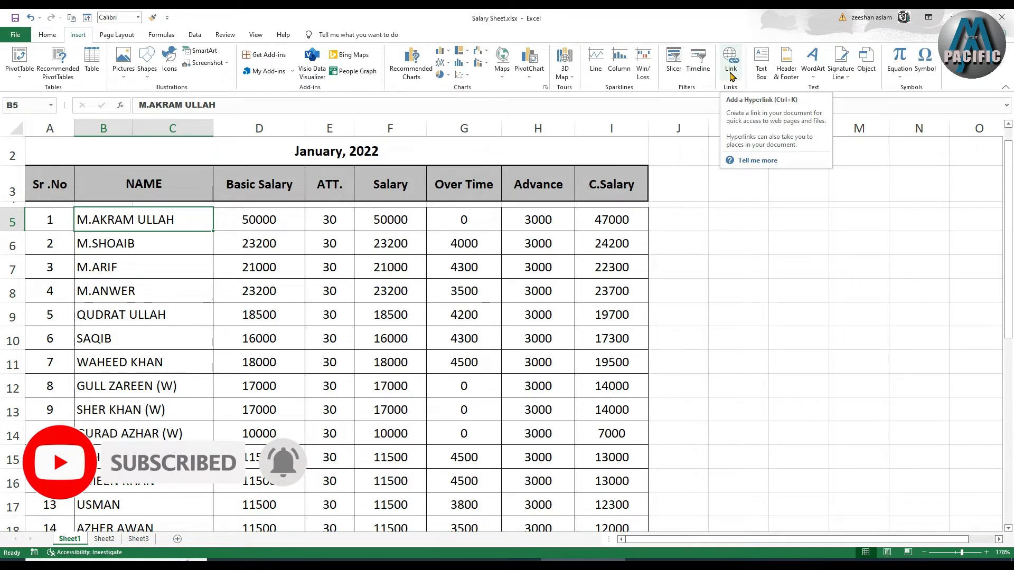
left_click(732, 74)
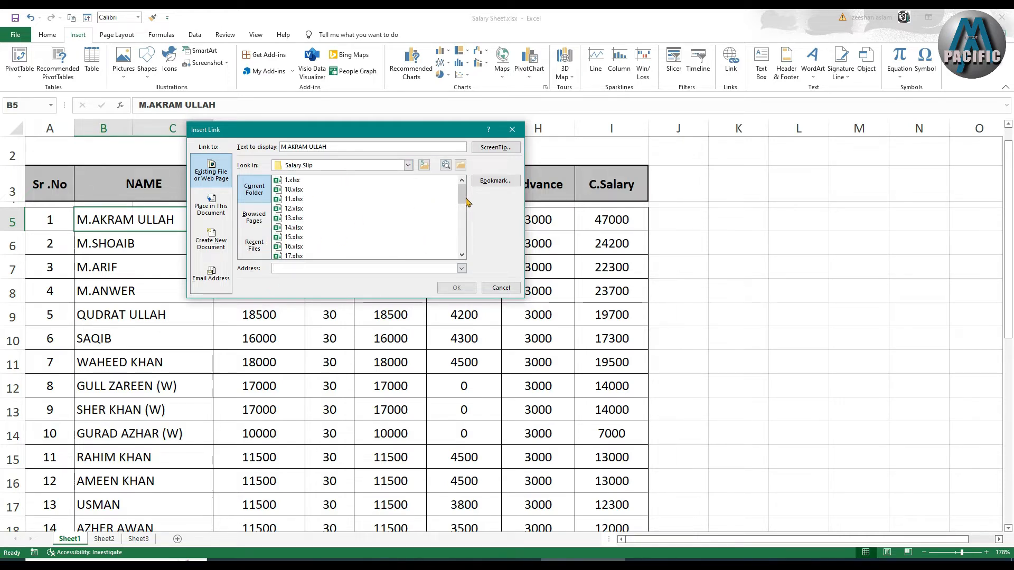
left_click(294, 181)
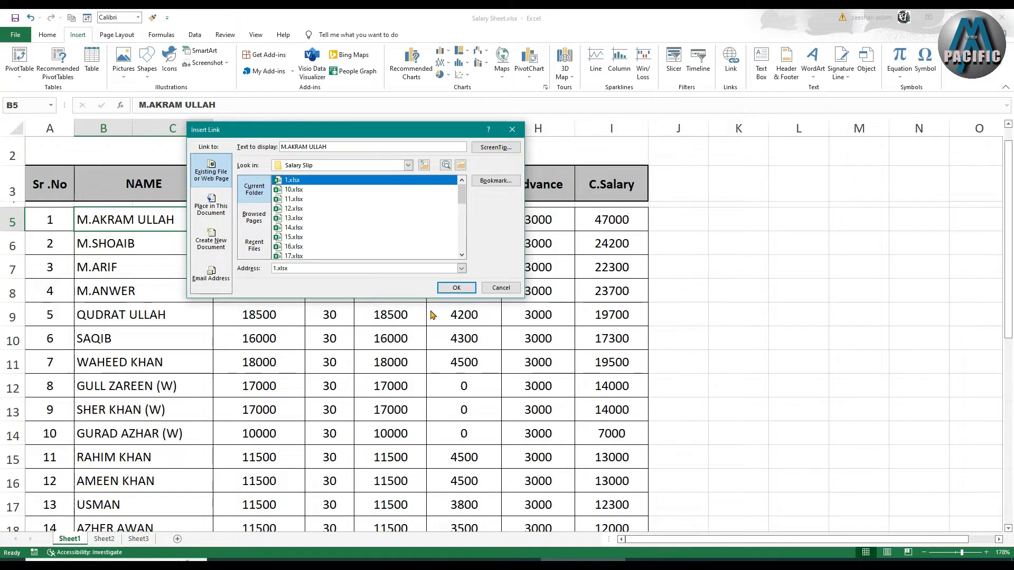
left_click(453, 289)
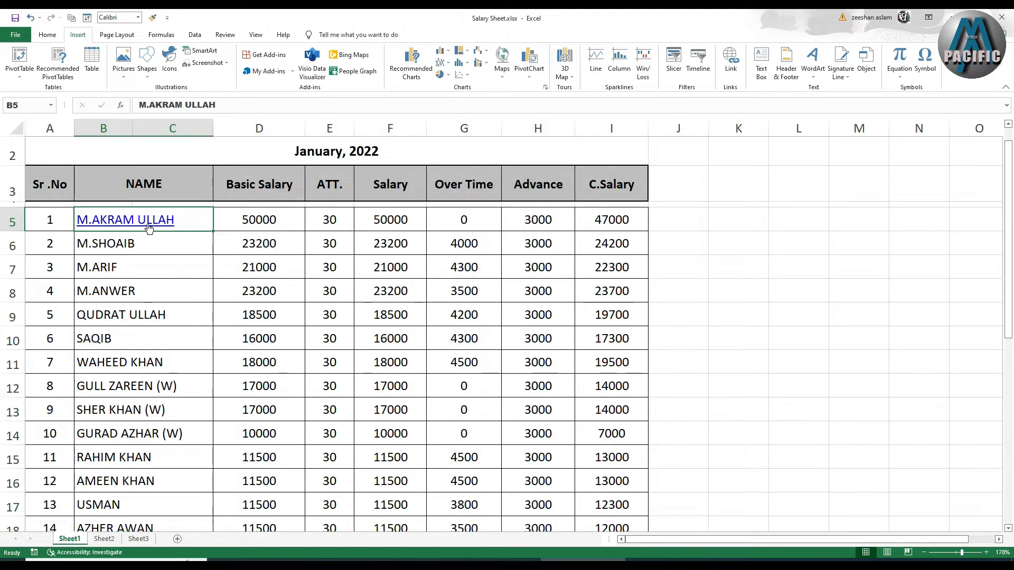
- Test the hyperlink in B5 by opening the linked salary slip, and close the slip while keeping the Salary Sheet workbook open
left_click(153, 221)
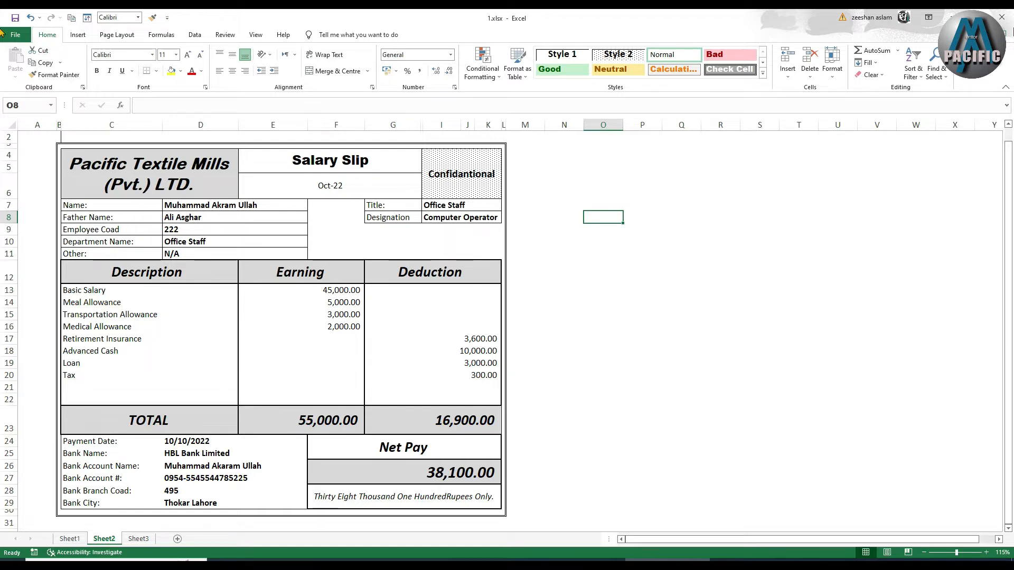
left_click(1002, 17)
left_click(1002, 17)
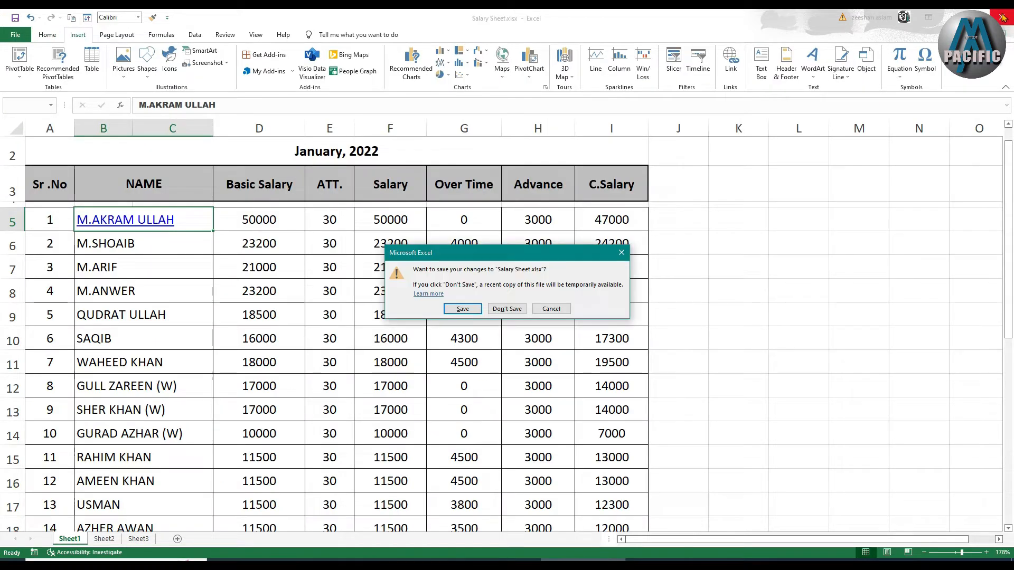
left_click(621, 252)
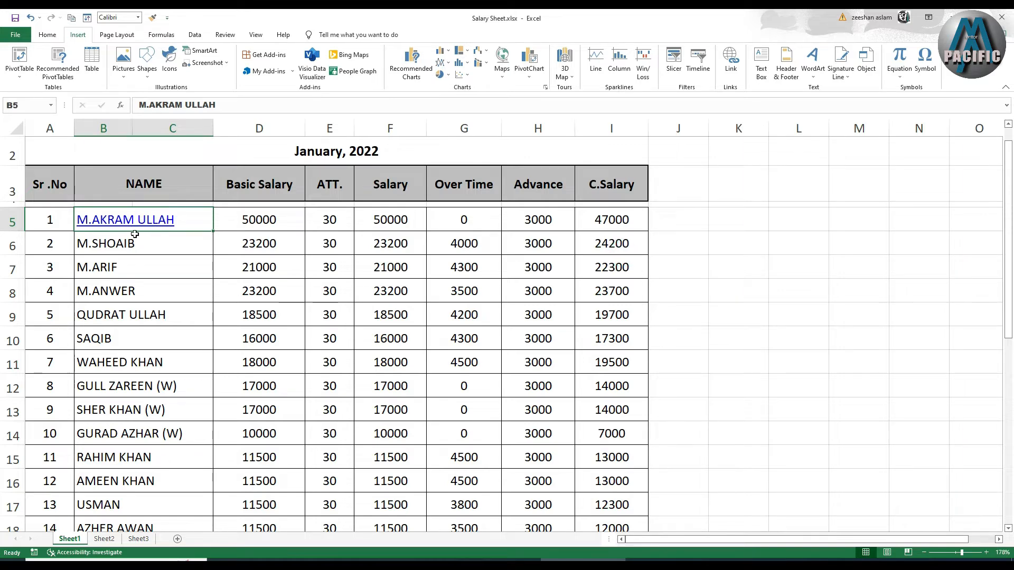
left_click(104, 221)
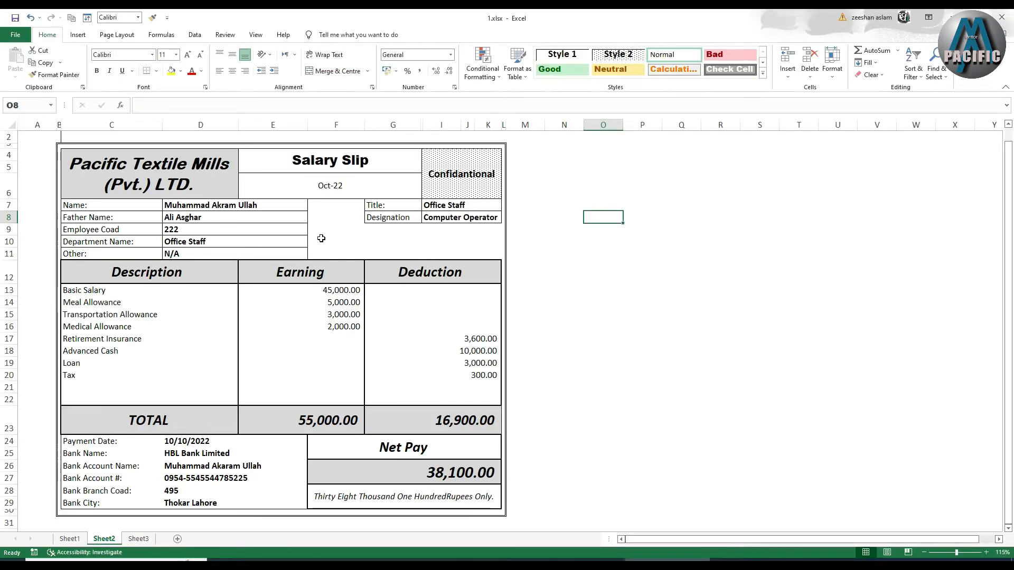
left_click(1002, 17)
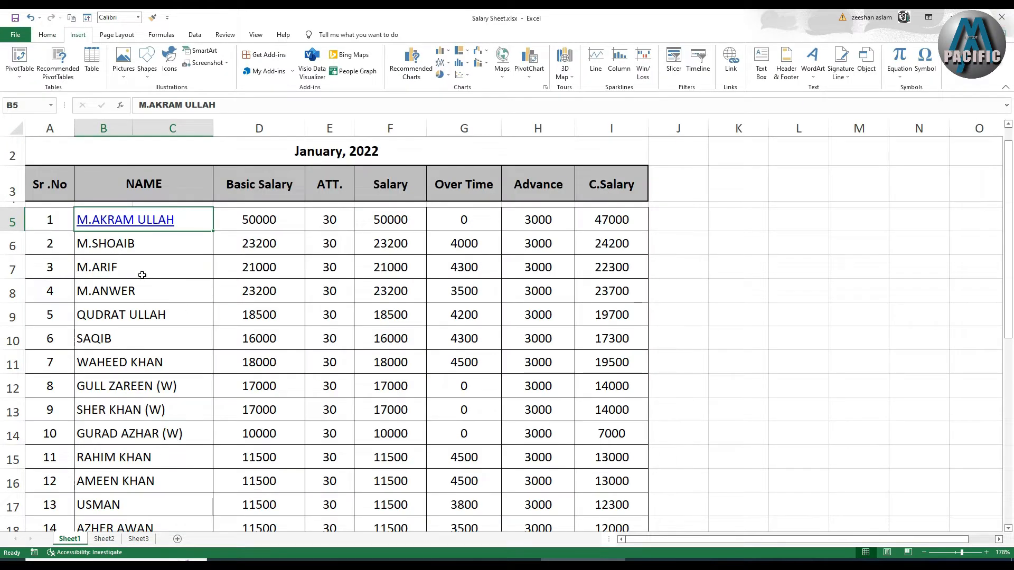
scroll(141, 274, "up", 1)
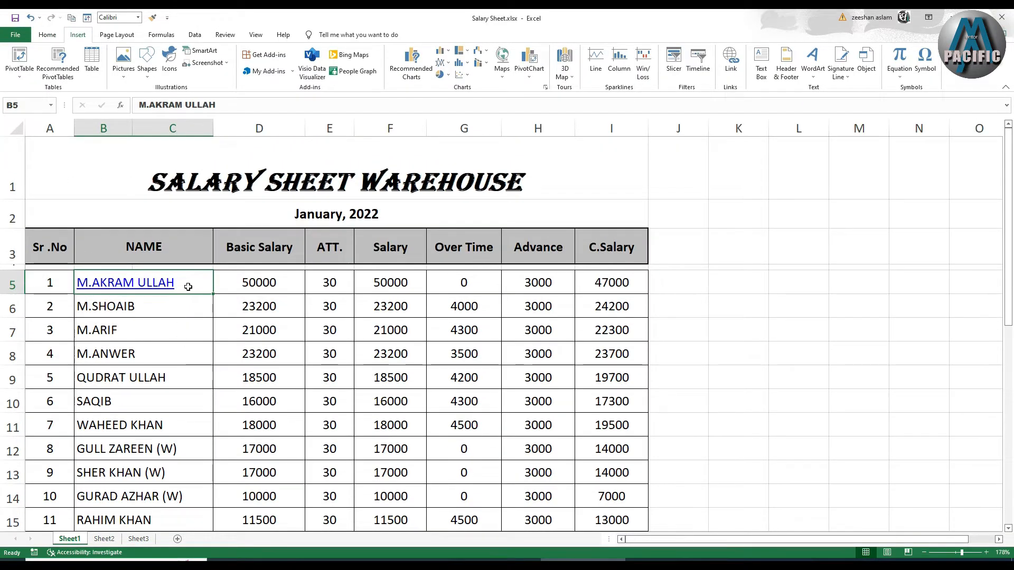
scroll(336, 328, "down", 1)
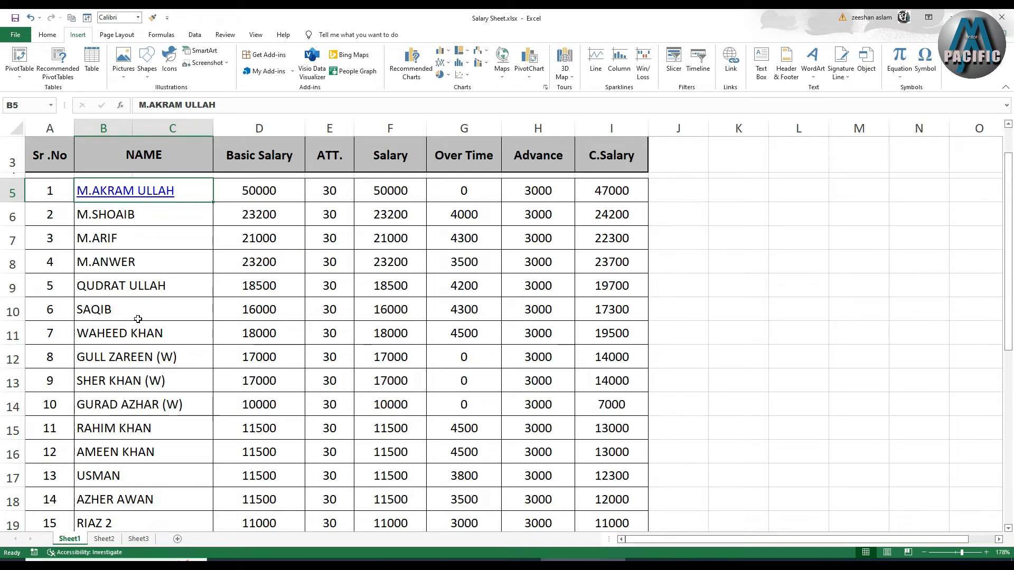
scroll(138, 319, "up", 2)
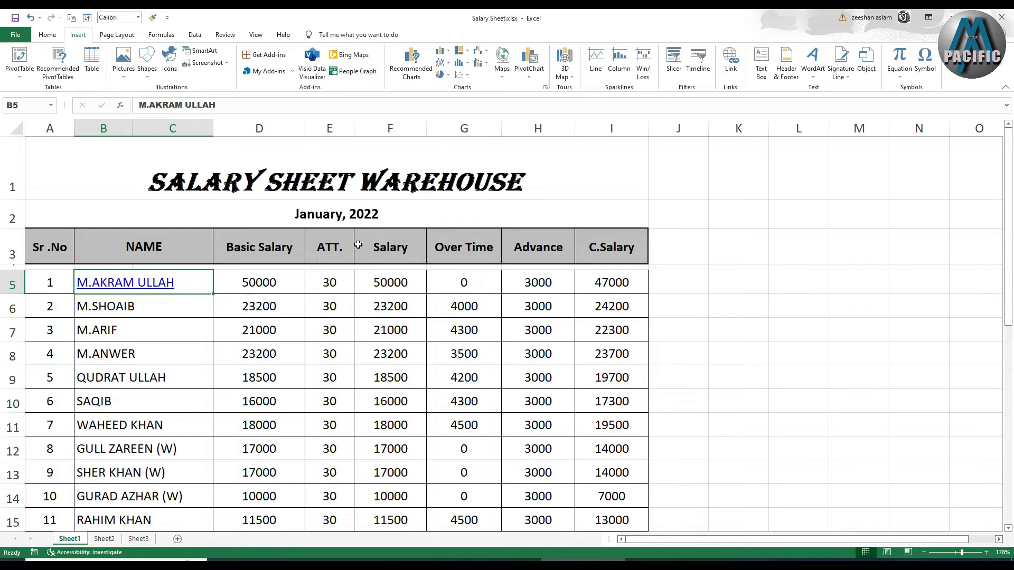
left_click(363, 280)
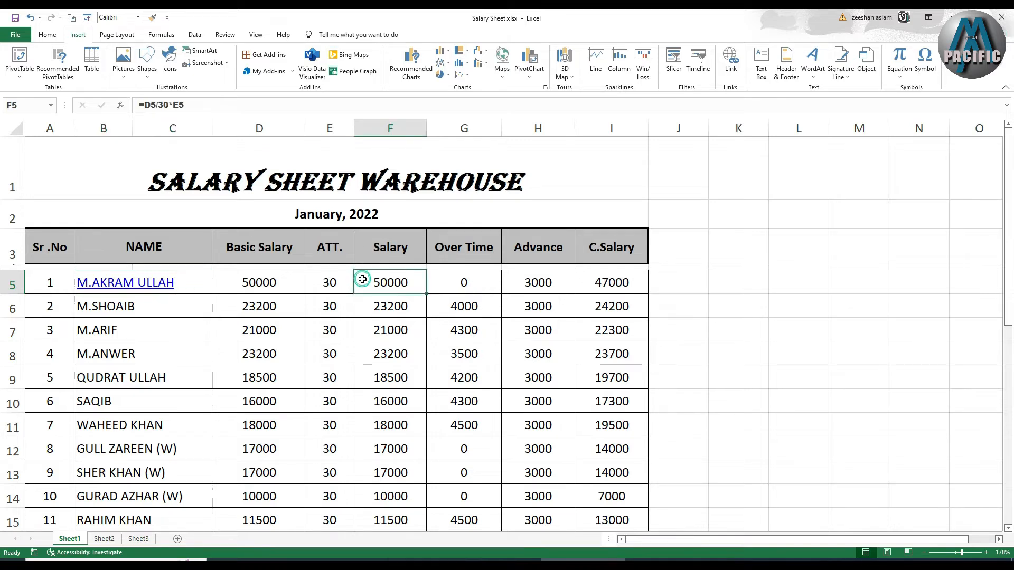
scroll(176, 364, "down", 2)
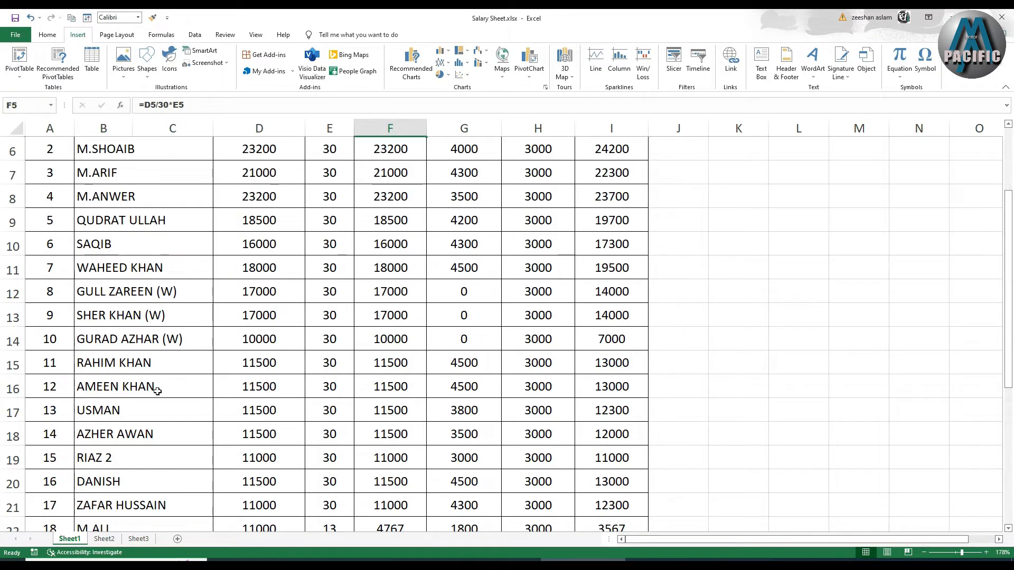
- Display the page-break lines on the blank Sheet2 by changing to Page Layout view and back to Normal view
left_click(101, 539)
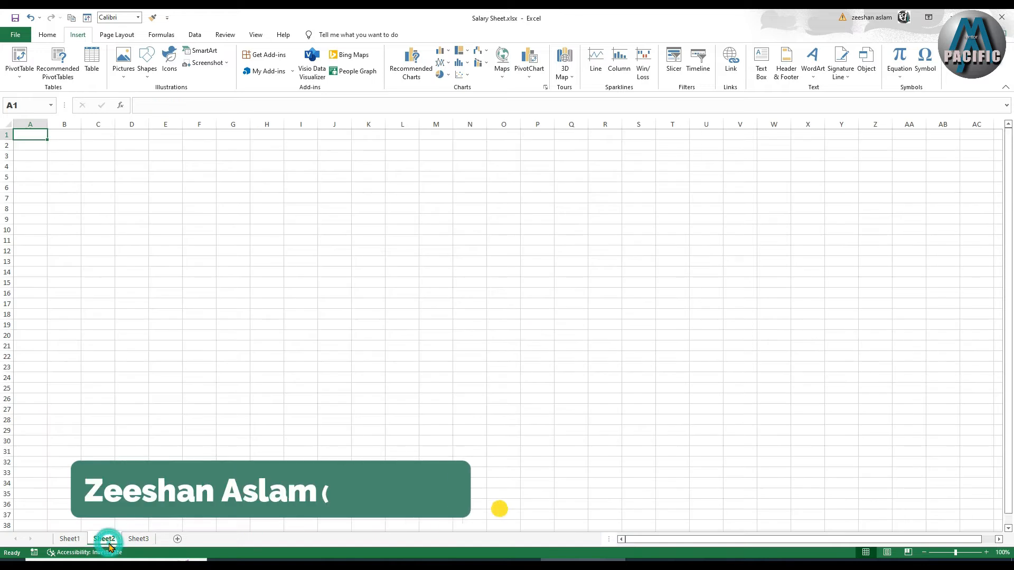
left_click_drag(40, 136, 341, 178)
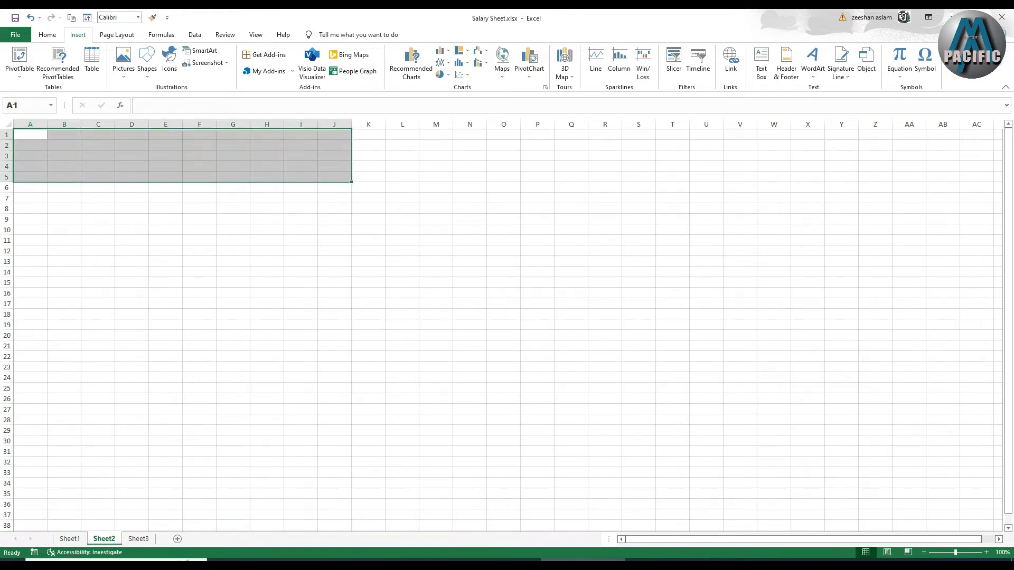
left_click(888, 553)
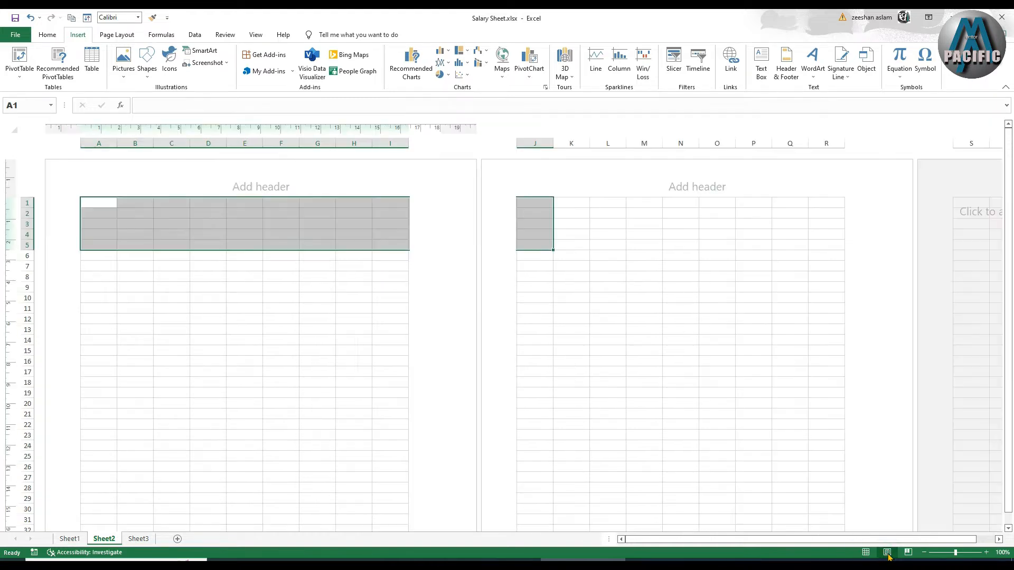
left_click(866, 552)
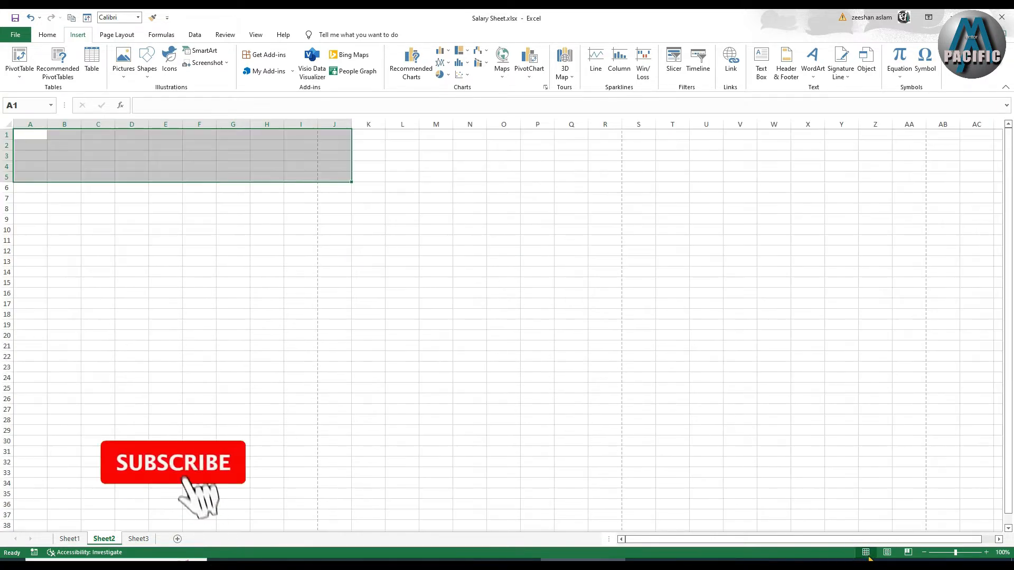
left_click(225, 301)
left_click_drag(29, 135, 291, 296)
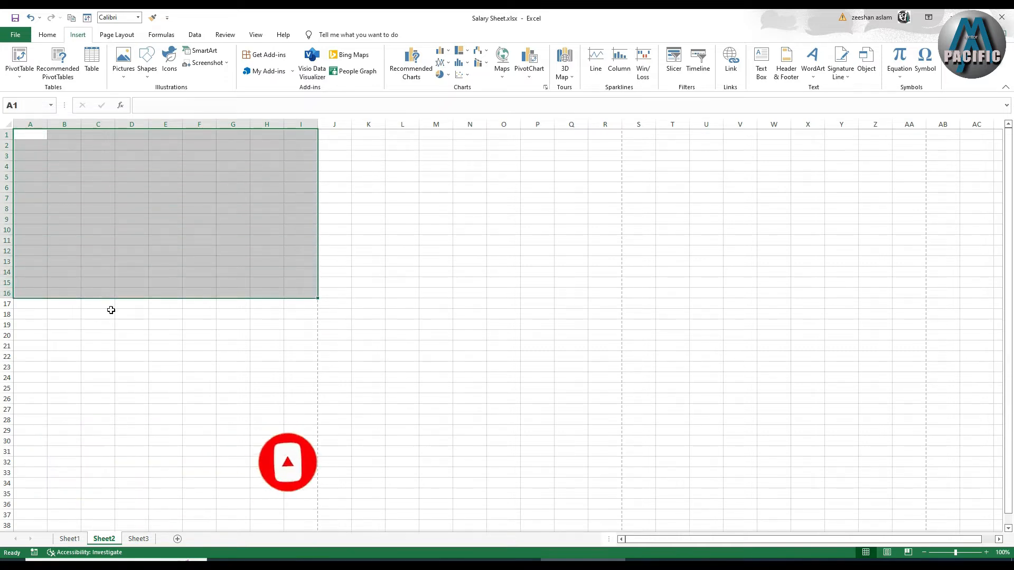
left_click(122, 218)
left_click(30, 135)
left_click_drag(47, 139, 111, 150)
left_click_drag(44, 138, 275, 146)
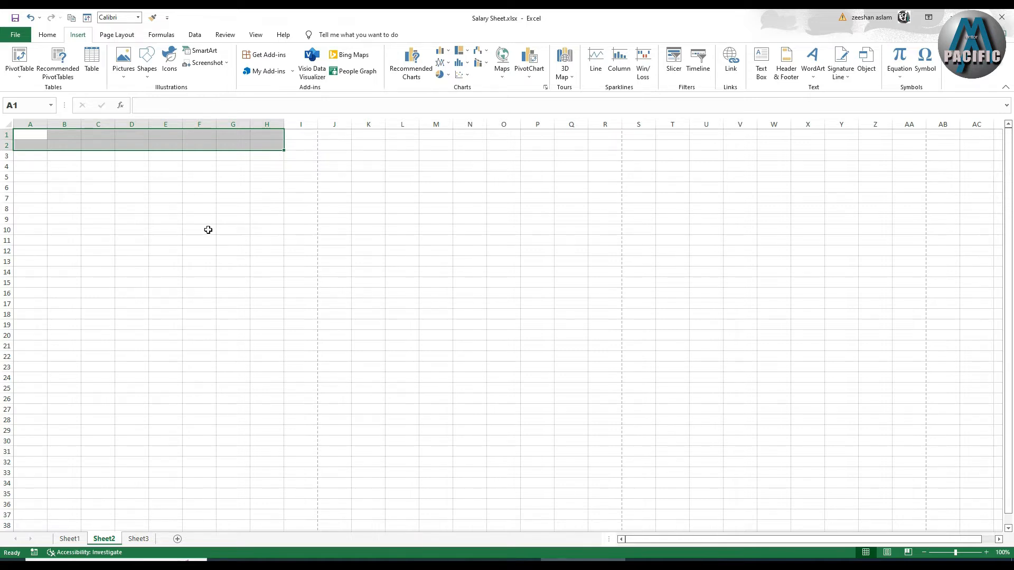
- Look over the numbered slip files in the Salary Slip folder in File Explorer and return to Sheet1 of the Salary Sheet workbook
left_click(498, 561)
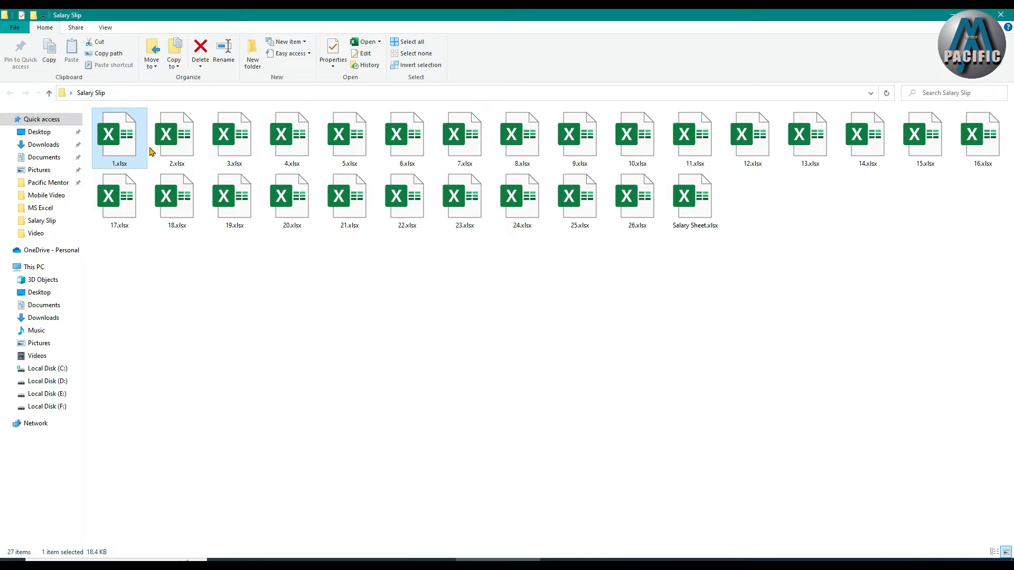
left_click(185, 130)
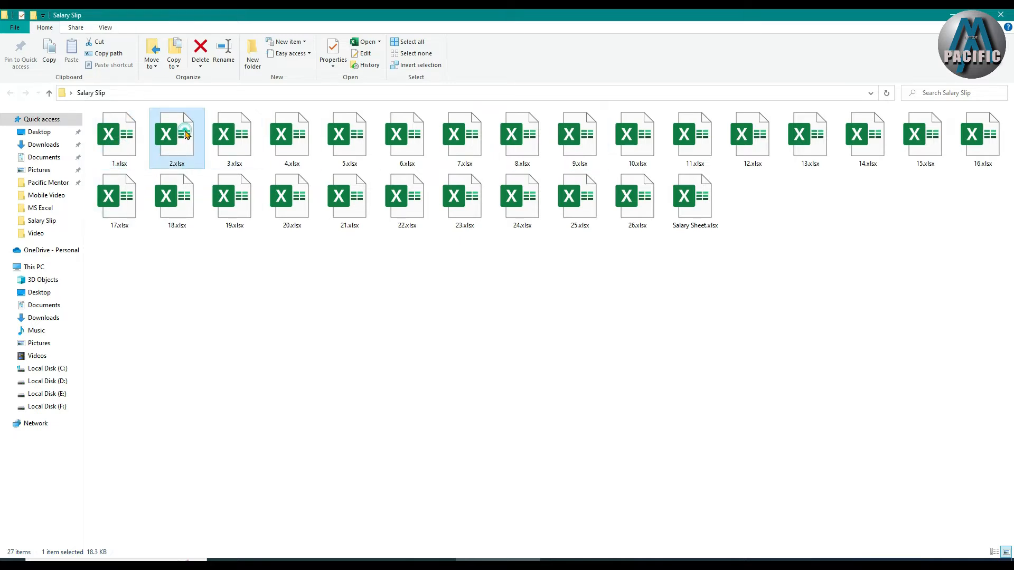
left_click(230, 132)
left_click(303, 138)
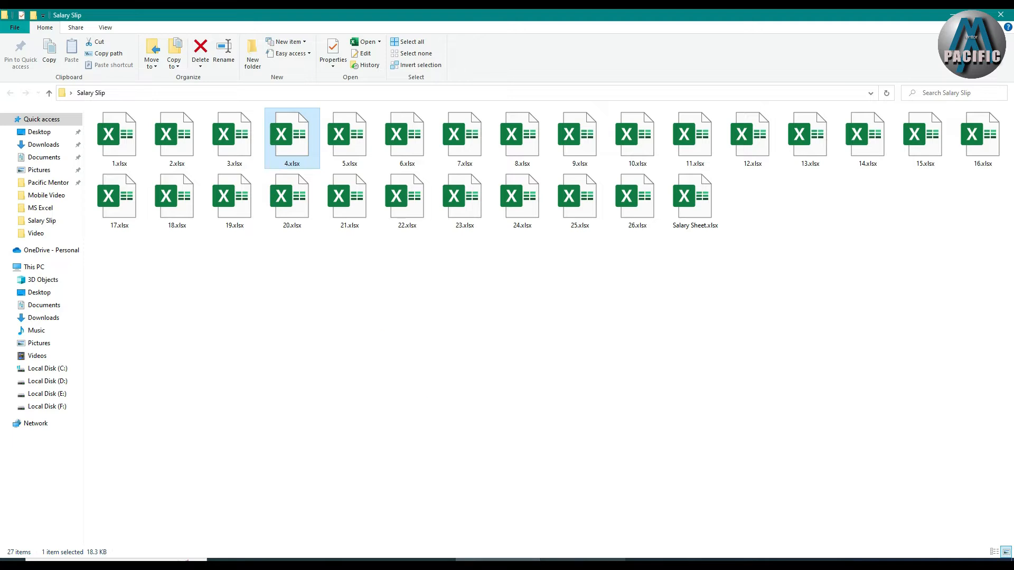
left_click(581, 564)
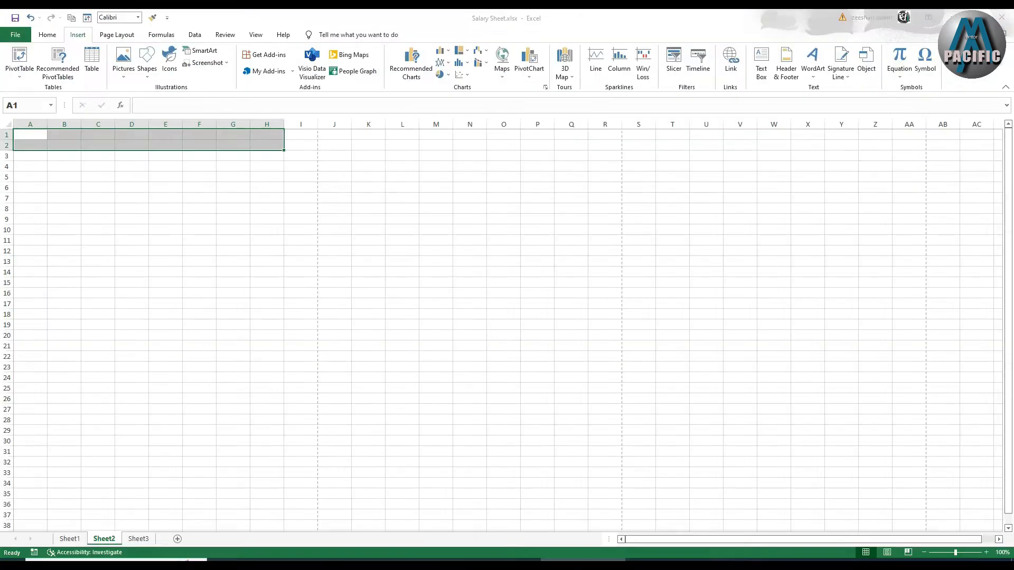
left_click(69, 539)
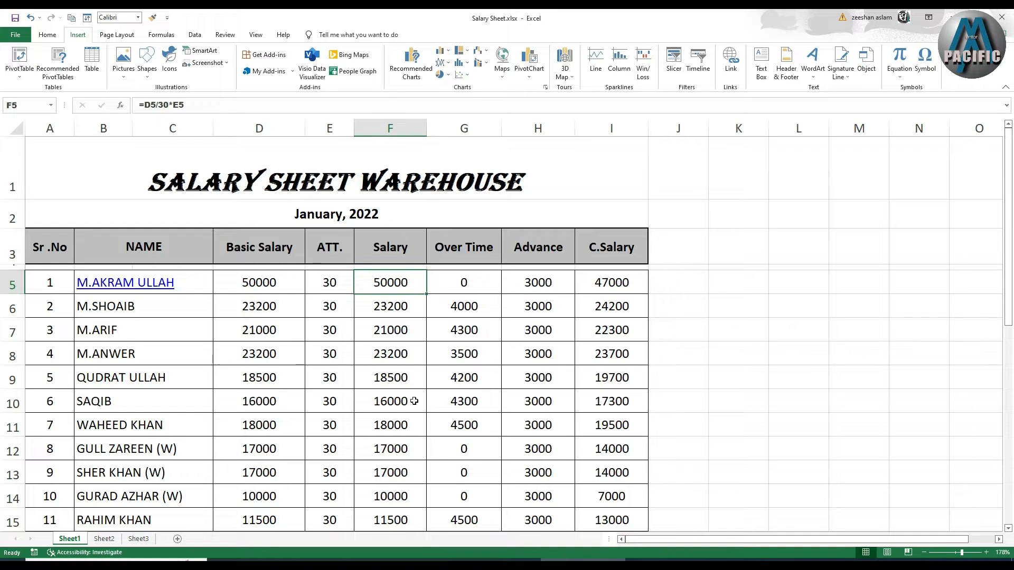
- Examine the staff salary sheet on Sheet1, including the Salary, Advance and C.Salary cells of row 5
scroll(283, 325, "down", 1)
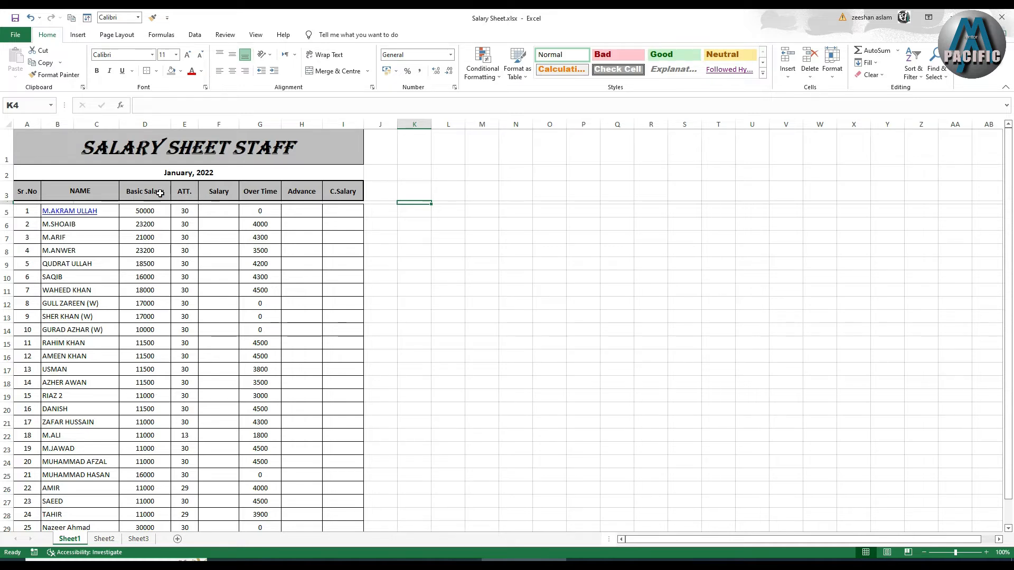
scroll(150, 247, "down", 2)
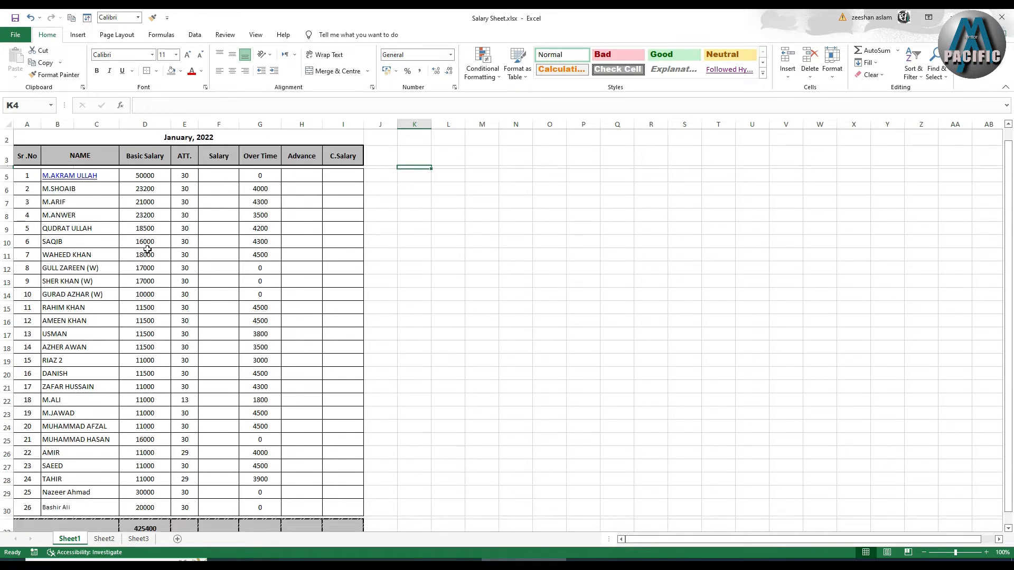
scroll(149, 300, "up", 2)
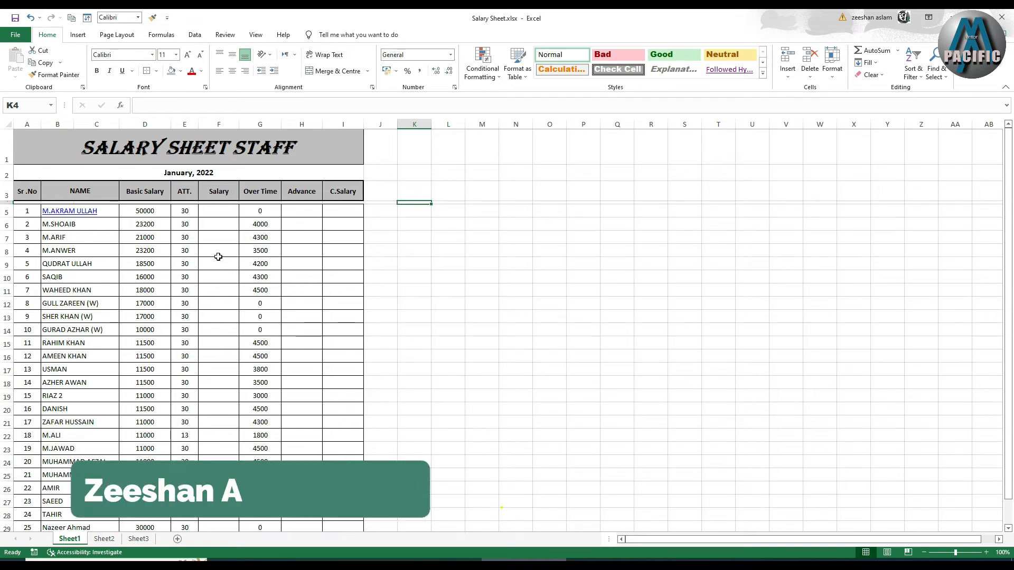
left_click(417, 212)
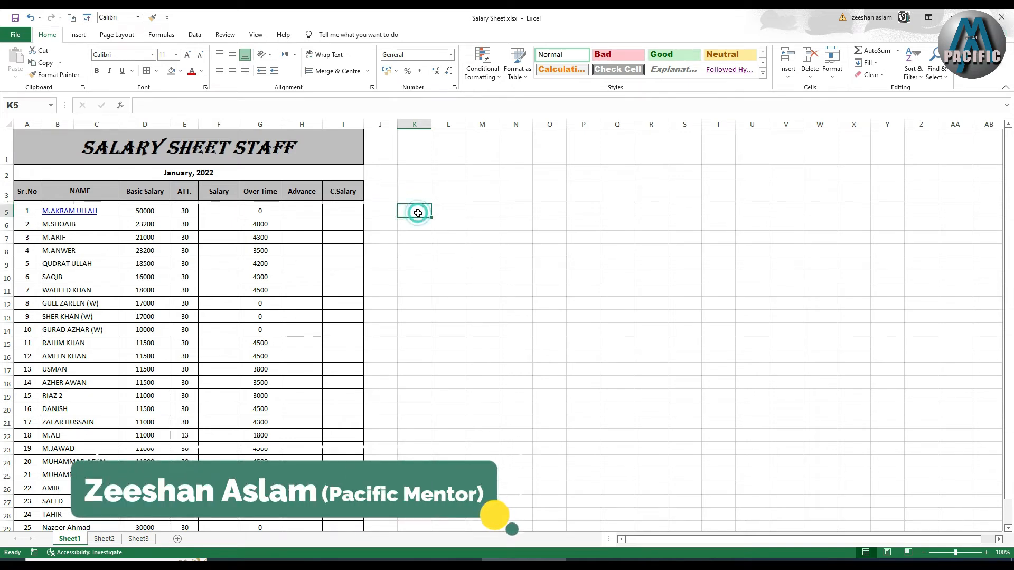
left_click(222, 214)
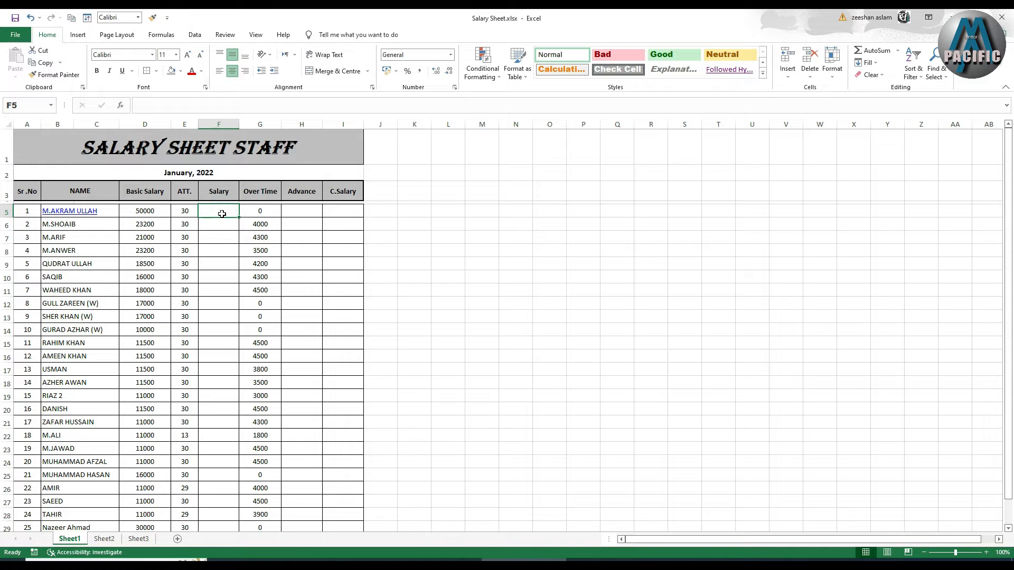
left_click(299, 211)
left_click(342, 210)
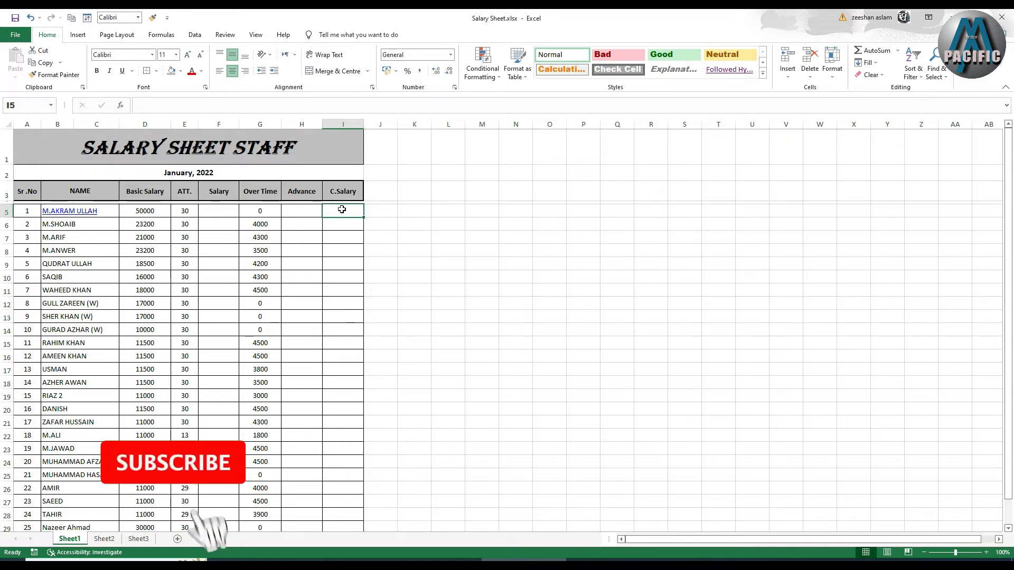
- Open the salary slip linked from the first employee's name in B5, close it, and look over the staff list
left_click(80, 212)
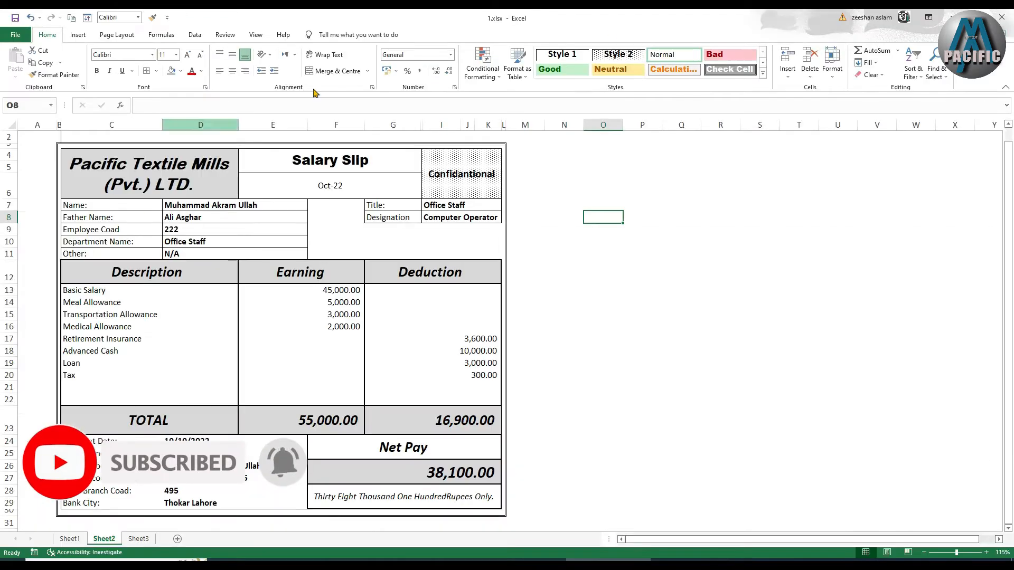
left_click(1002, 17)
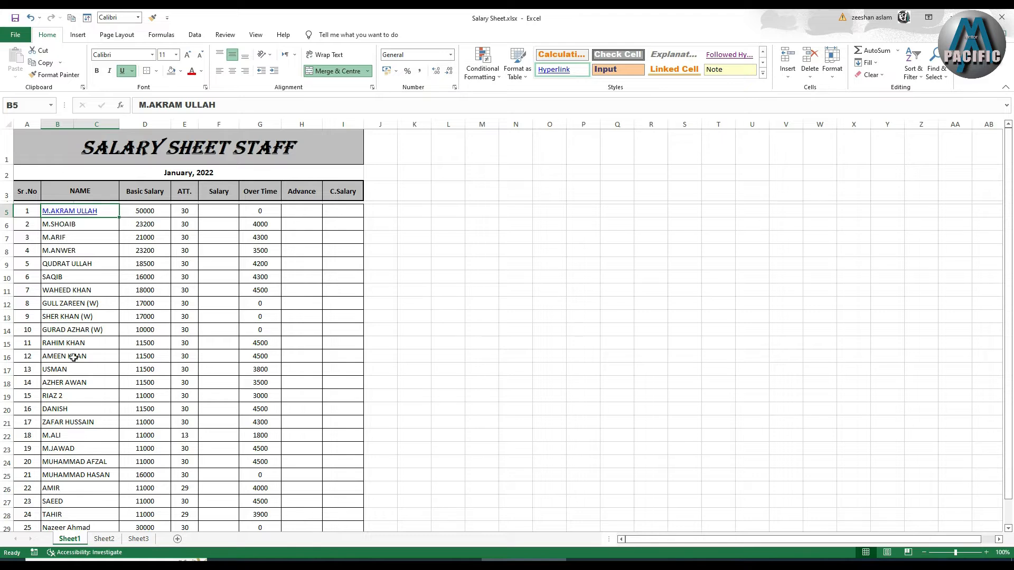
scroll(74, 426, "down", 2)
scroll(71, 425, "up", 1)
scroll(122, 370, "up", 1)
- Enter the formula =D5/30*E5 in Salary cell F5 to calculate pay from basic salary and attendance
left_click(215, 213)
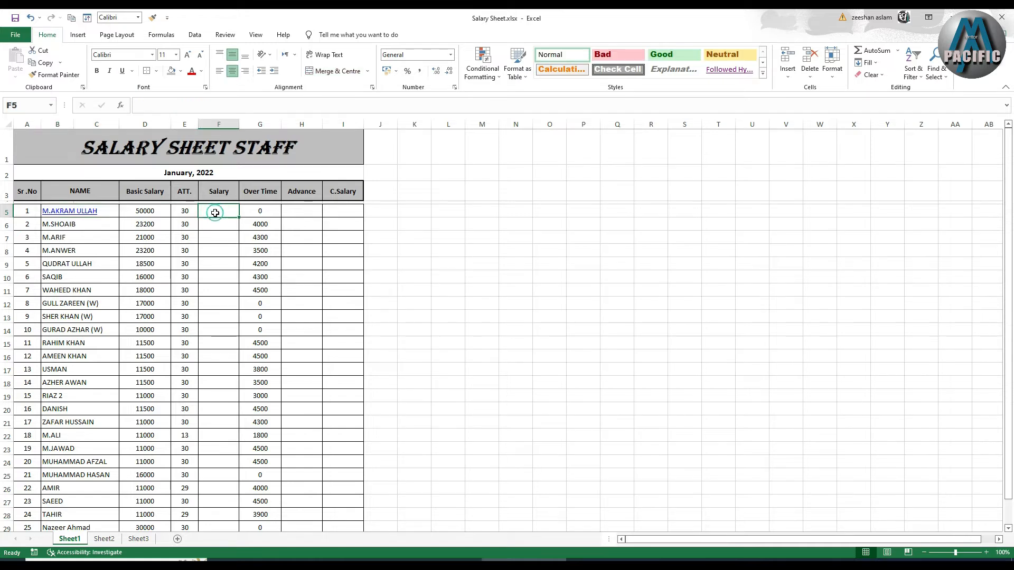
type("=")
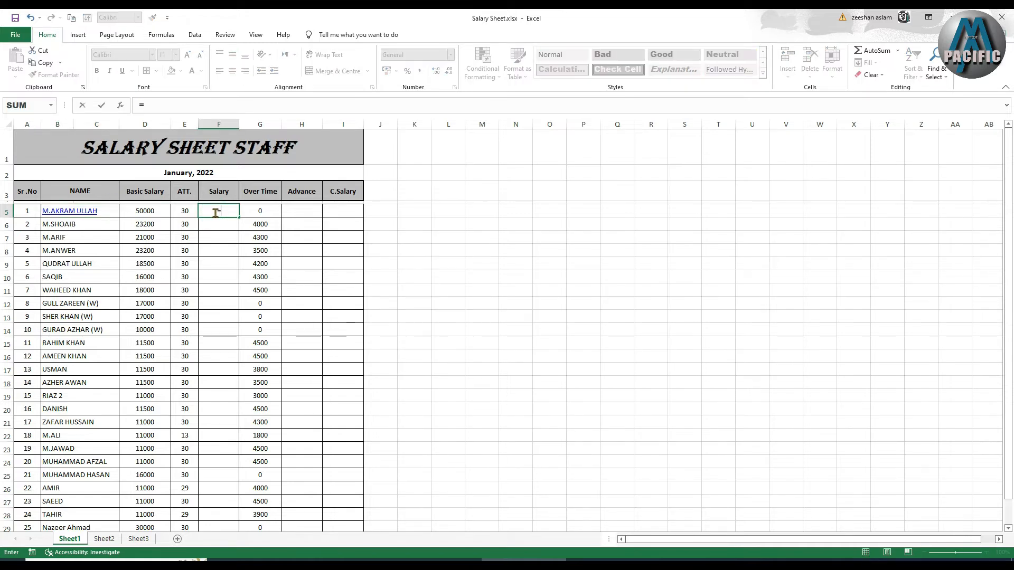
left_click(148, 212)
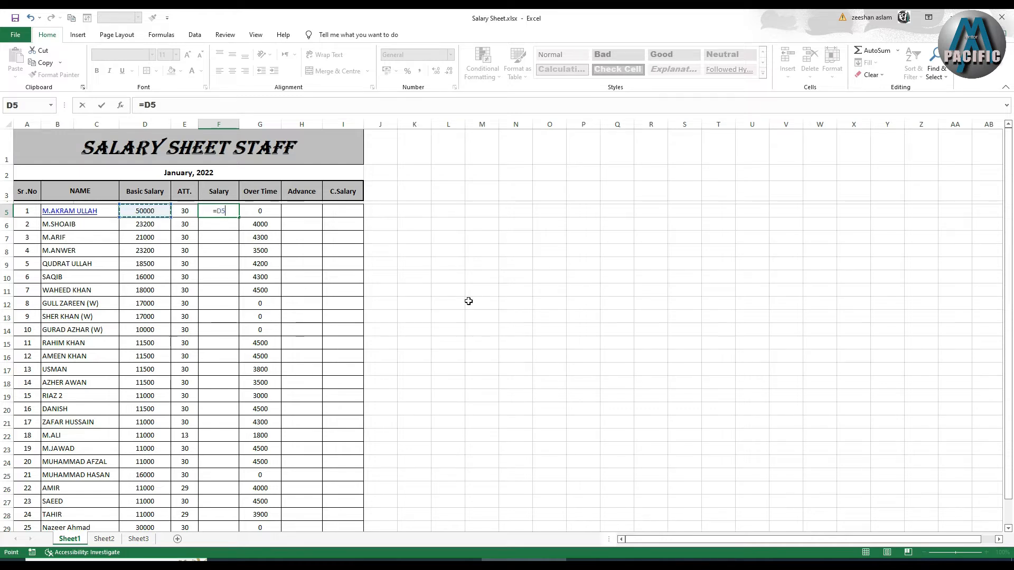
type("/")
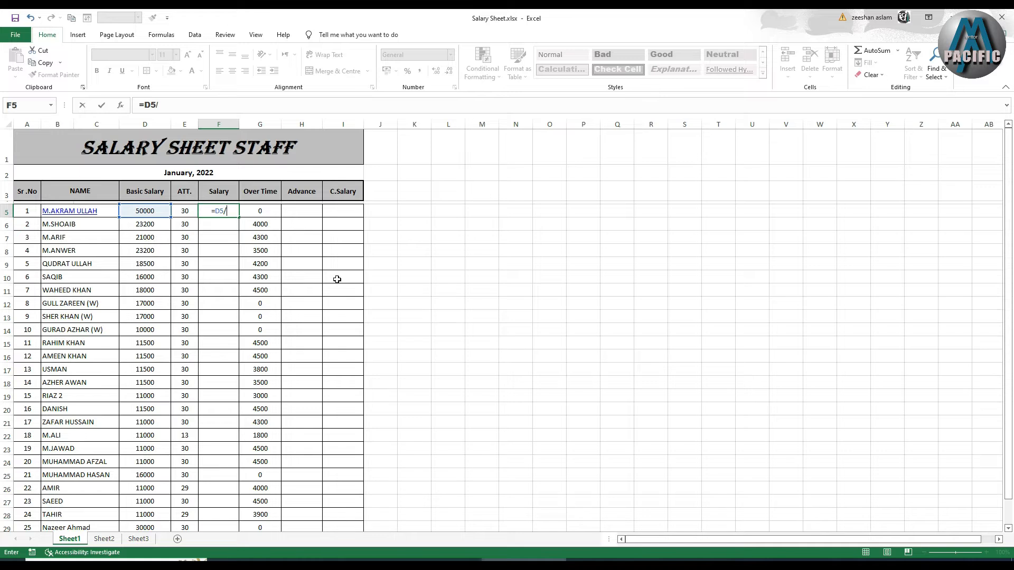
type("30-")
key("BackSpace")
type("+")
key("BackSpace")
type("*")
left_click(186, 212)
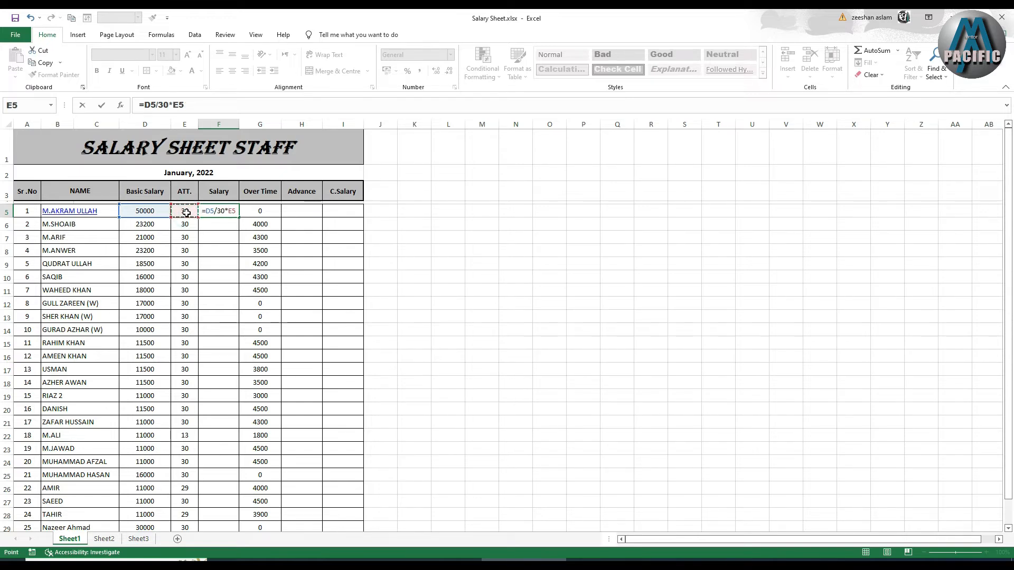
key("Return")
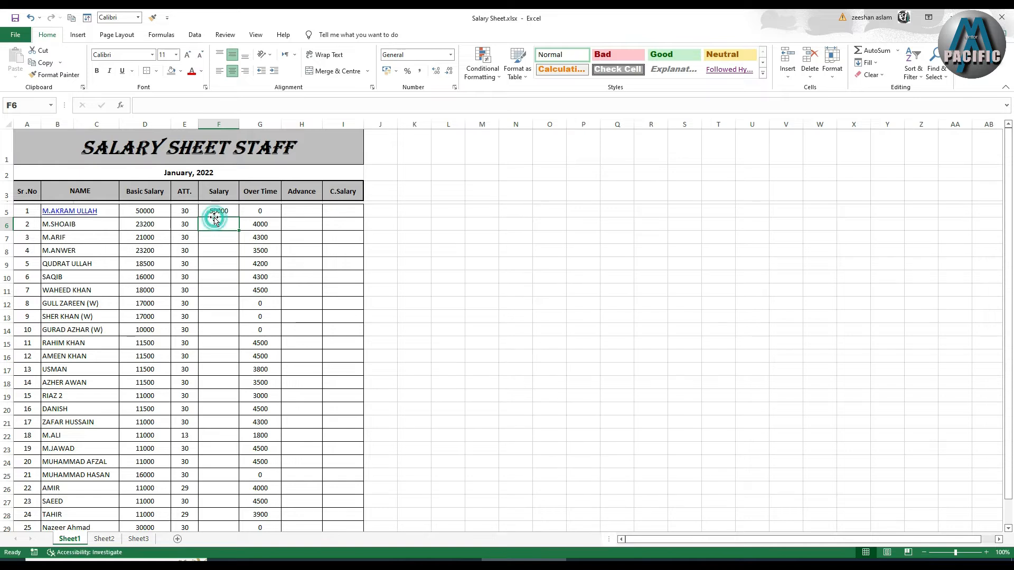
left_click(217, 212)
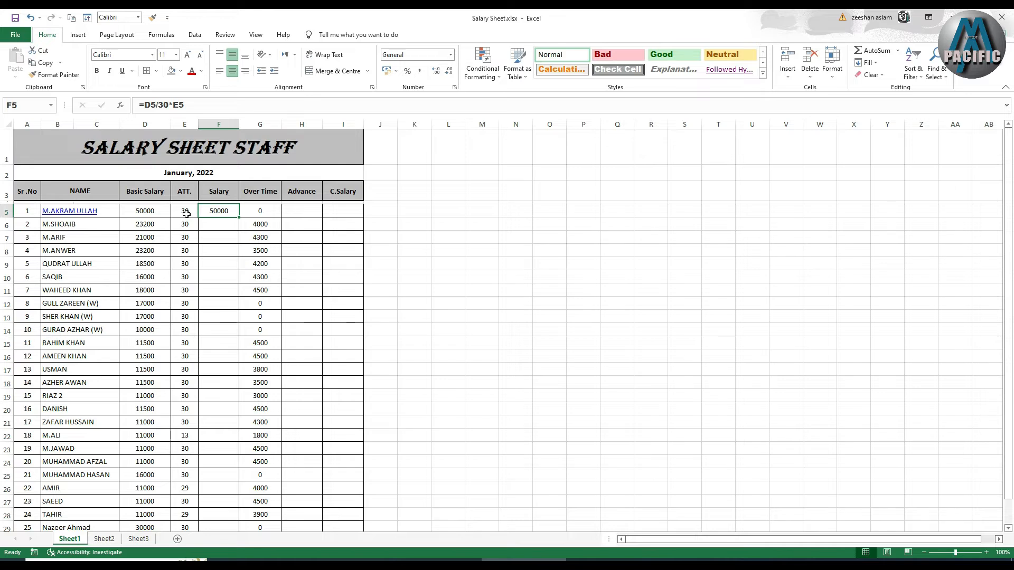
type("2")
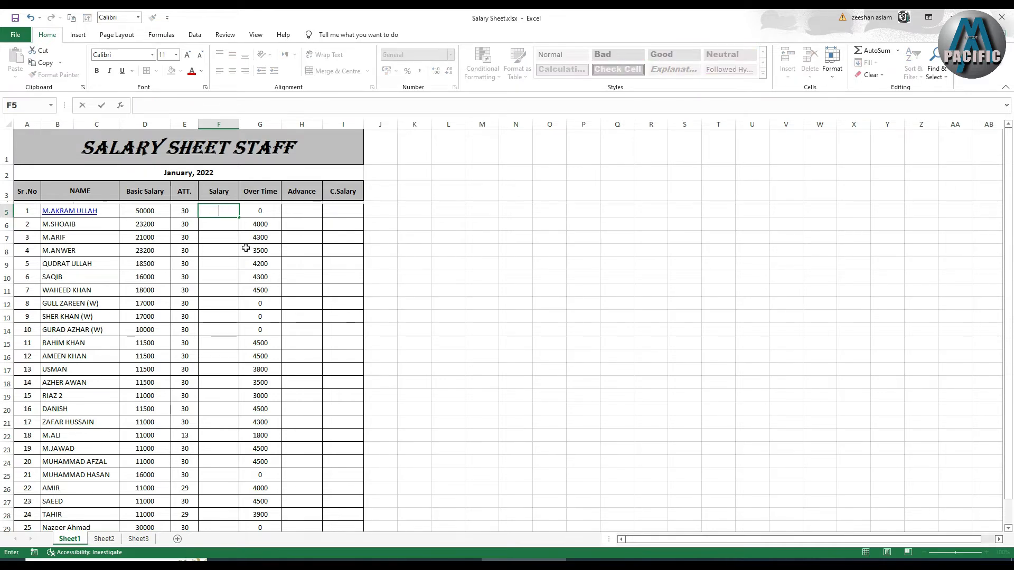
type("=D5/30*E5")
left_click(338, 237)
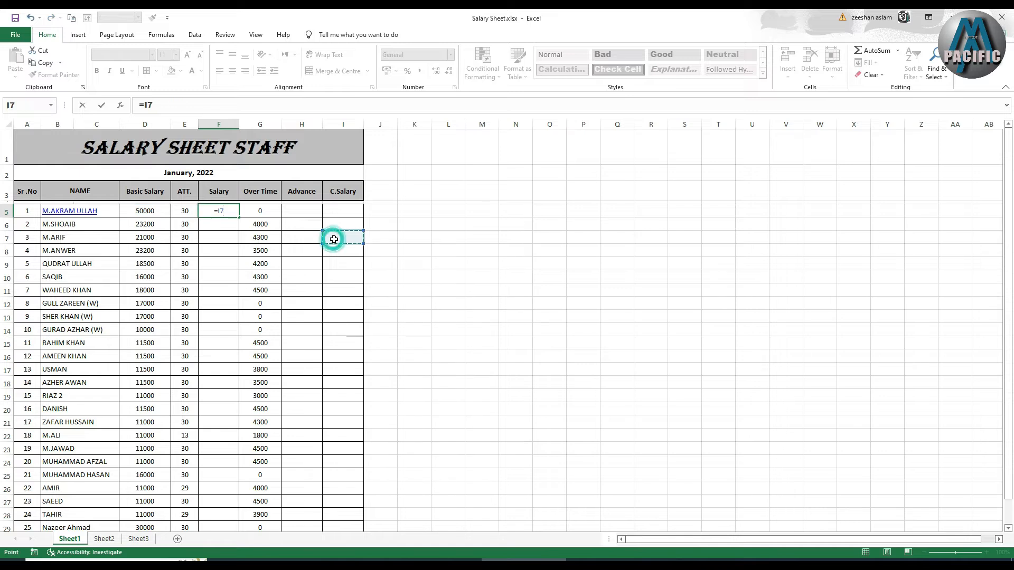
key("ctrl+z")
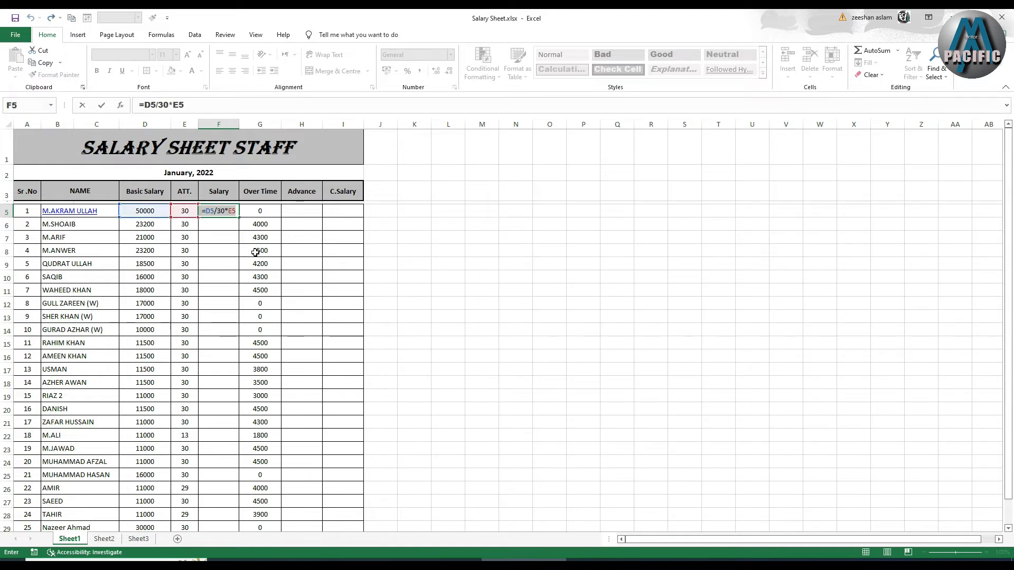
key("ctrl+Return")
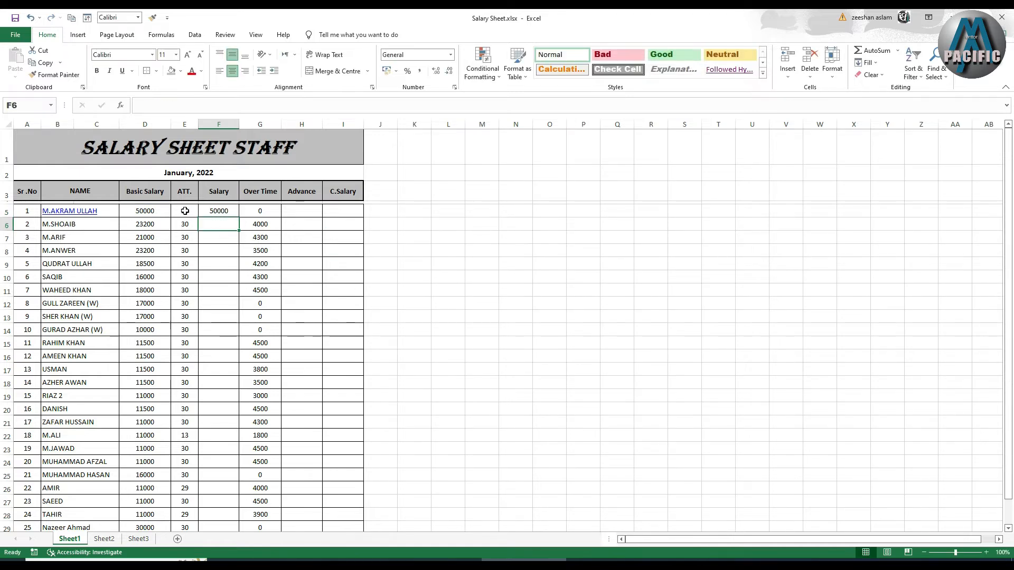
- Set the first employee's attendance in E5 to 28 days
left_click(185, 211)
type("28")
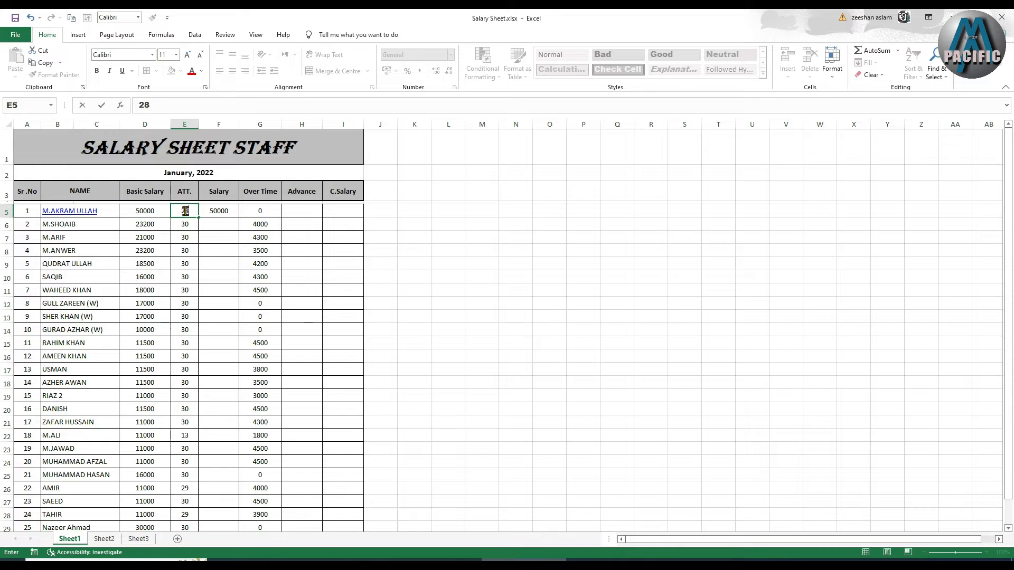
key("Return")
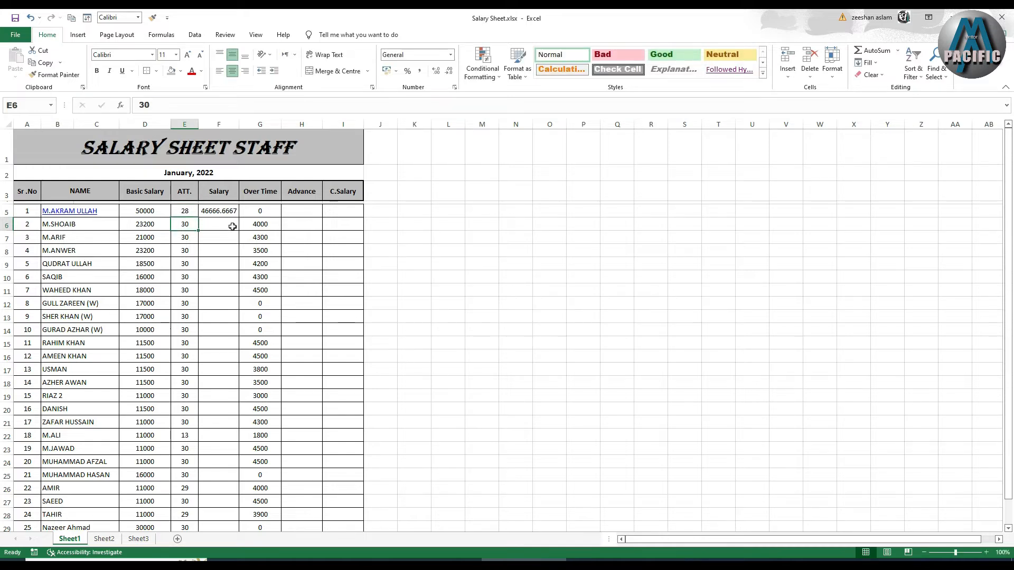
- Format Salary cell F5 to two decimal places and fill its formula down through F30
left_click(213, 212)
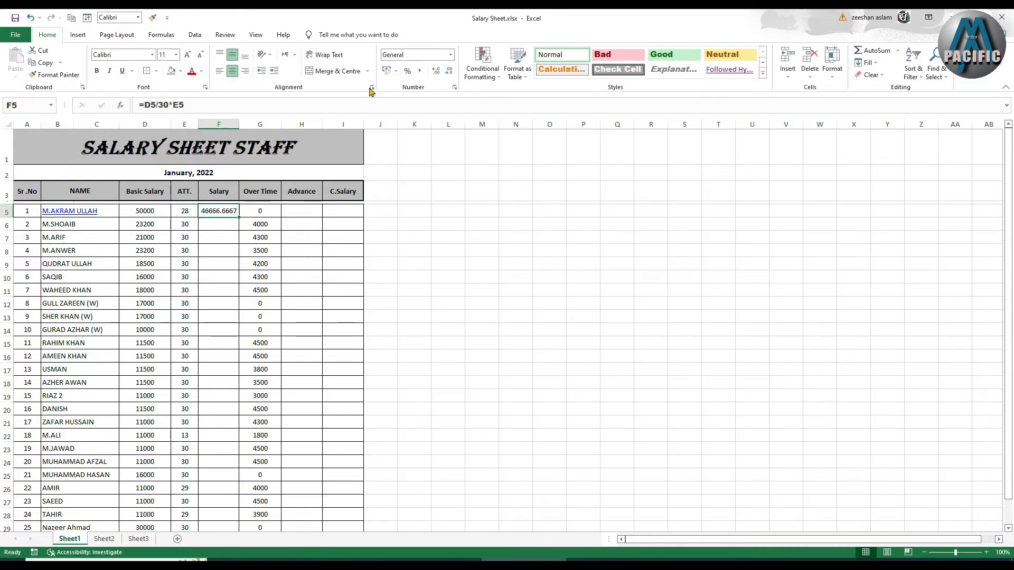
left_click(440, 74)
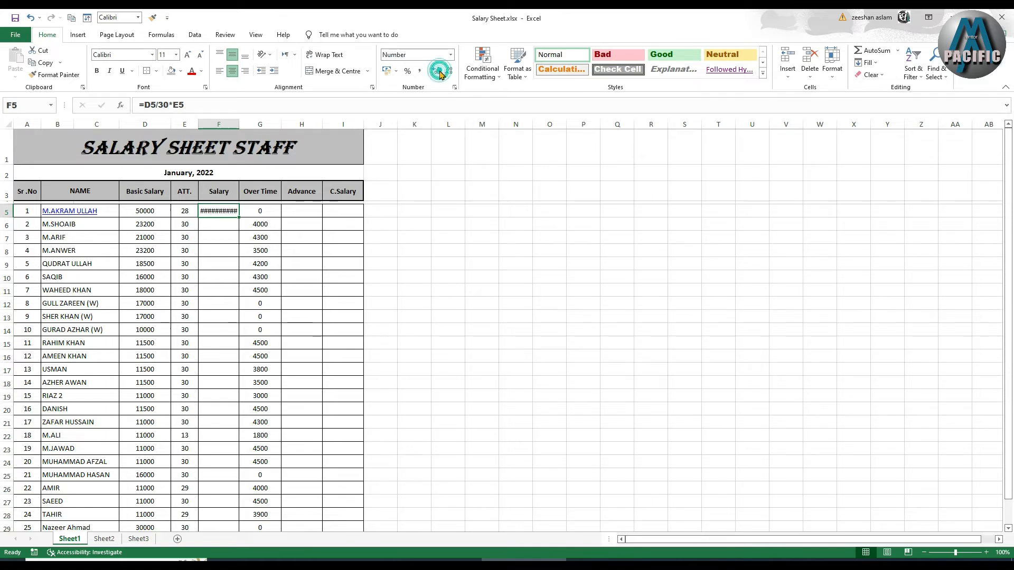
left_click(449, 73)
left_click(449, 73)
left_click(449, 73)
left_click(449, 73)
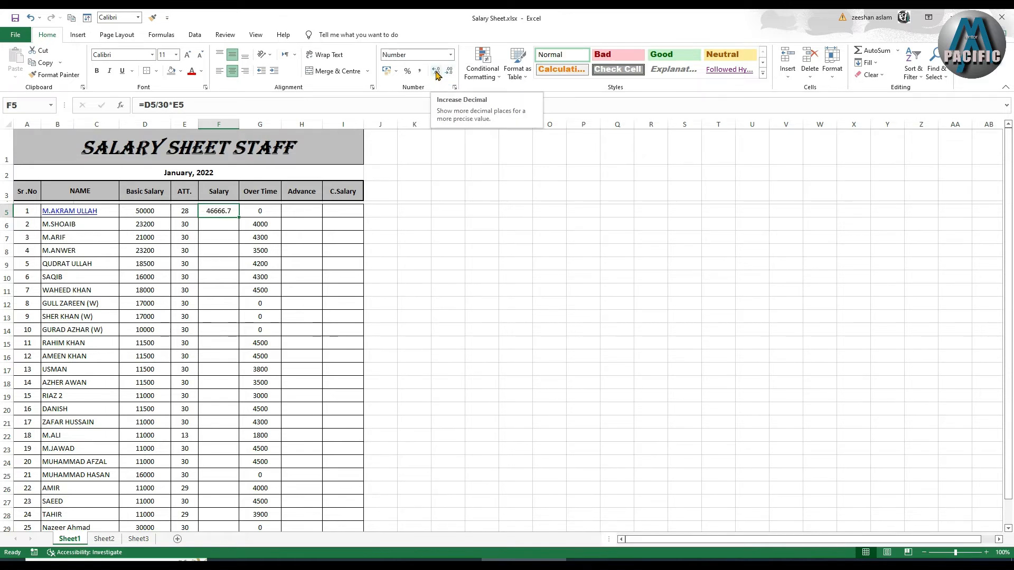
left_click(450, 73)
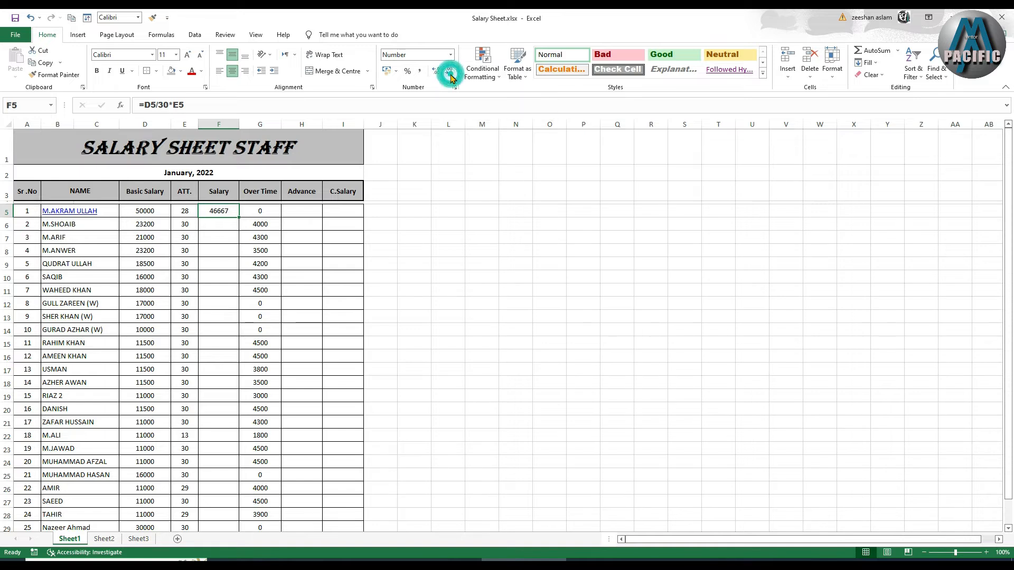
left_click(438, 74)
left_click(438, 74)
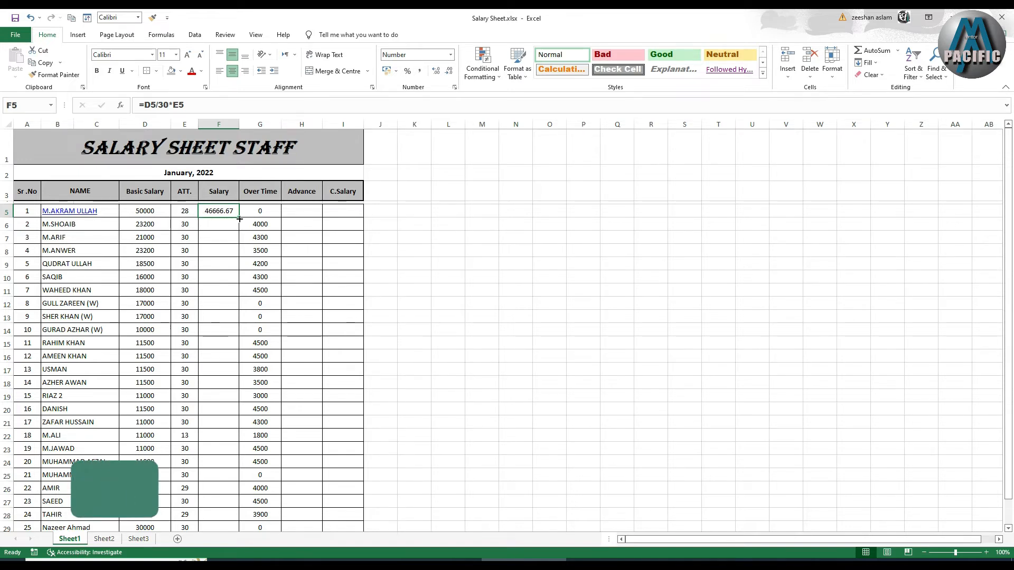
left_click_drag(239, 218, 232, 509)
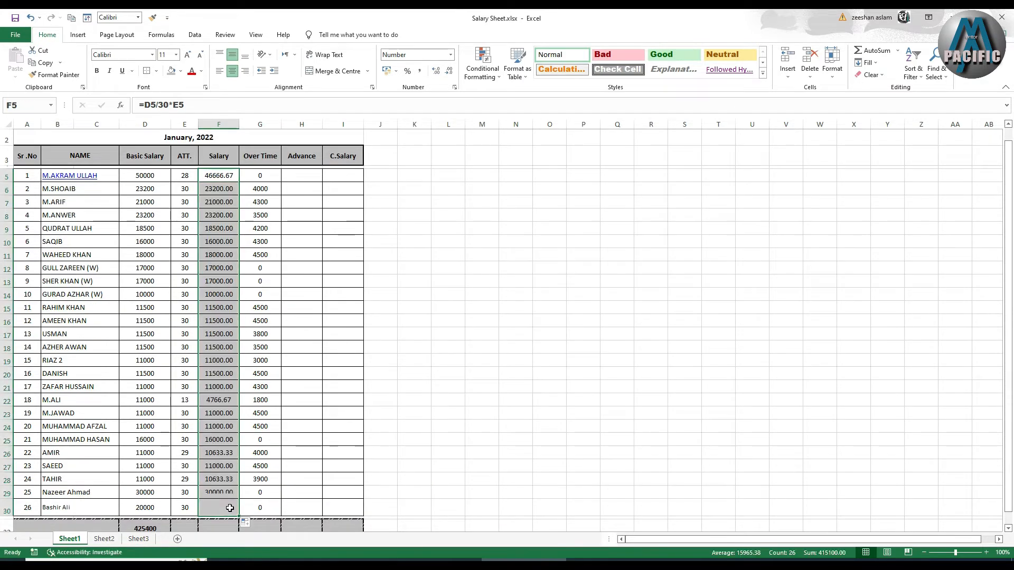
- Check the filled Salary formulas in several rows of column F against the Basic Salary values in column D
left_click(145, 191)
left_click(149, 204)
left_click(226, 194)
left_click(222, 217)
left_click(229, 281)
left_click(221, 334)
left_click(219, 478)
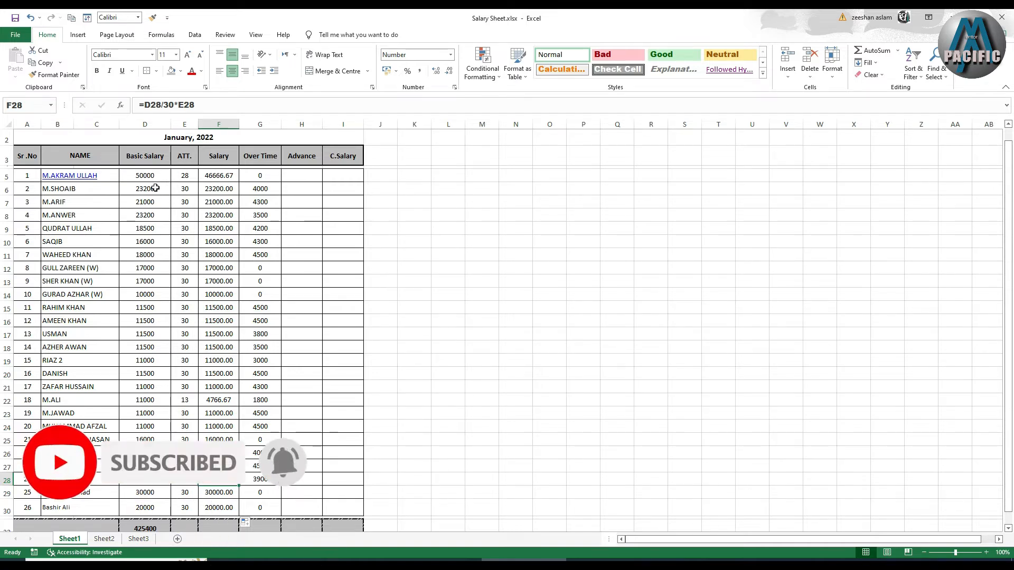
- Review the row 3 column headings and the attendance, Salary and Over Time values of the first employees
left_click(29, 156)
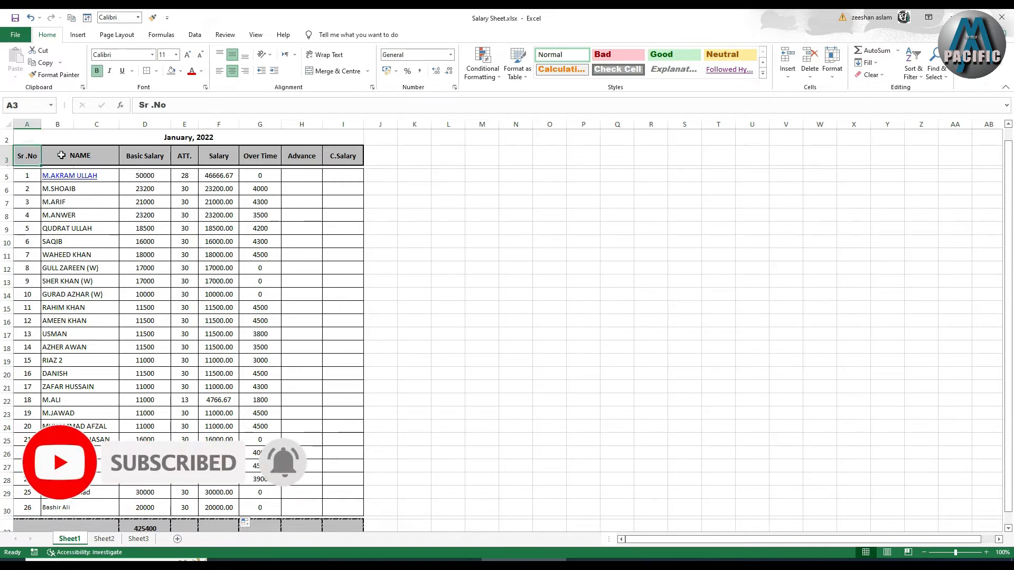
left_click(61, 155)
left_click(138, 154)
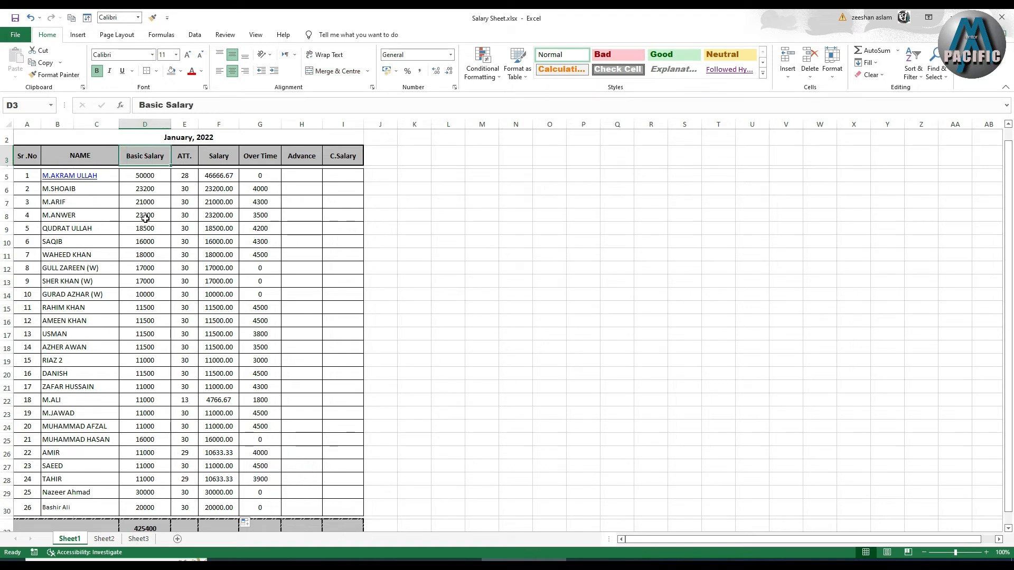
left_click_drag(185, 175, 183, 307)
scroll(218, 201, "up", 1)
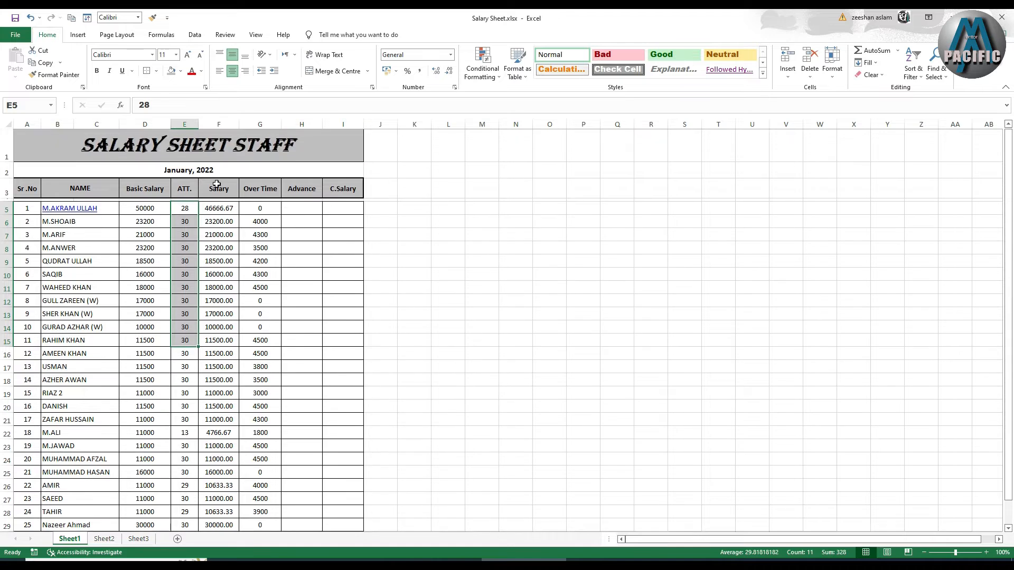
left_click(217, 194)
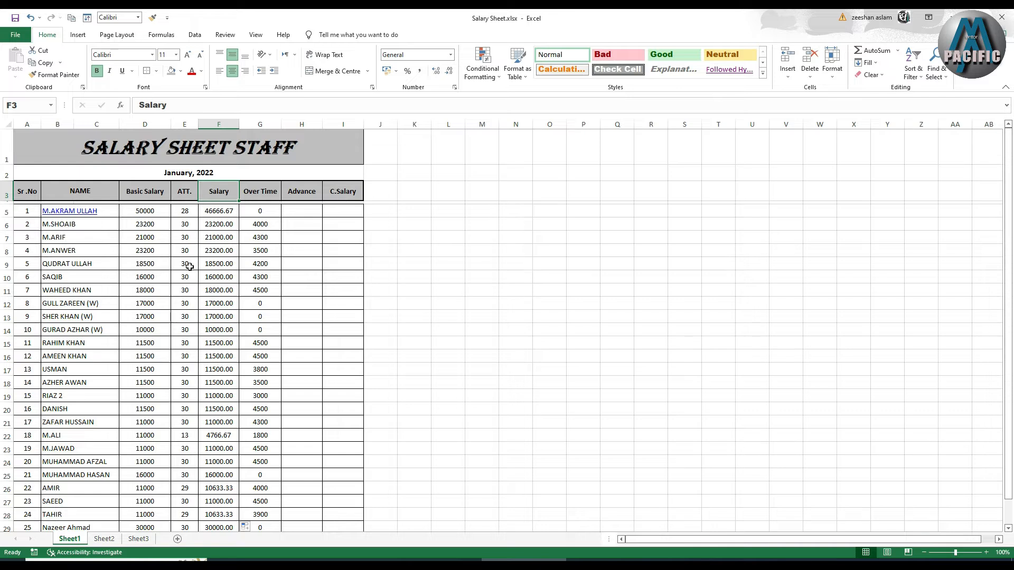
scroll(191, 256, "down", 1)
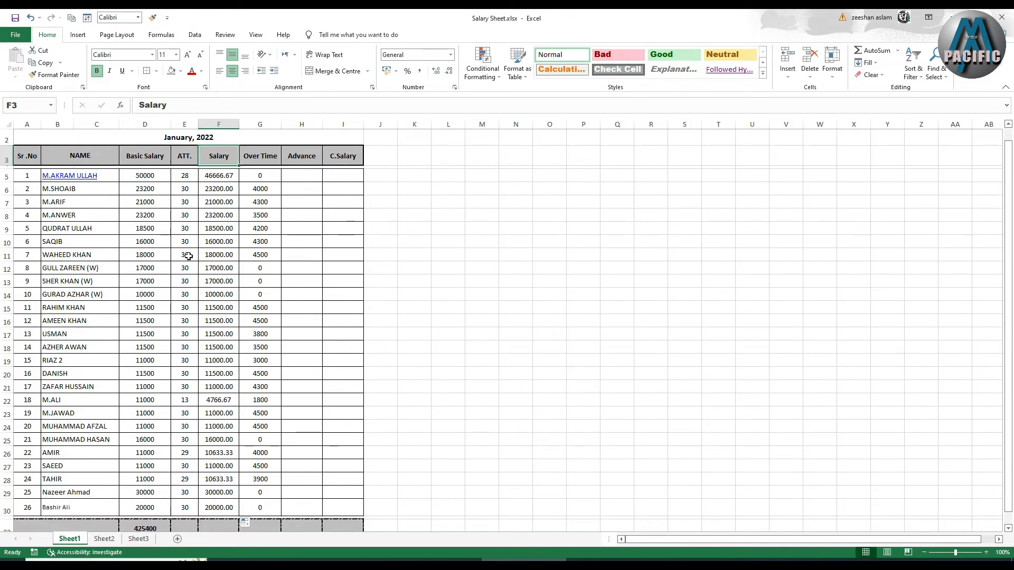
left_click_drag(213, 189, 218, 268)
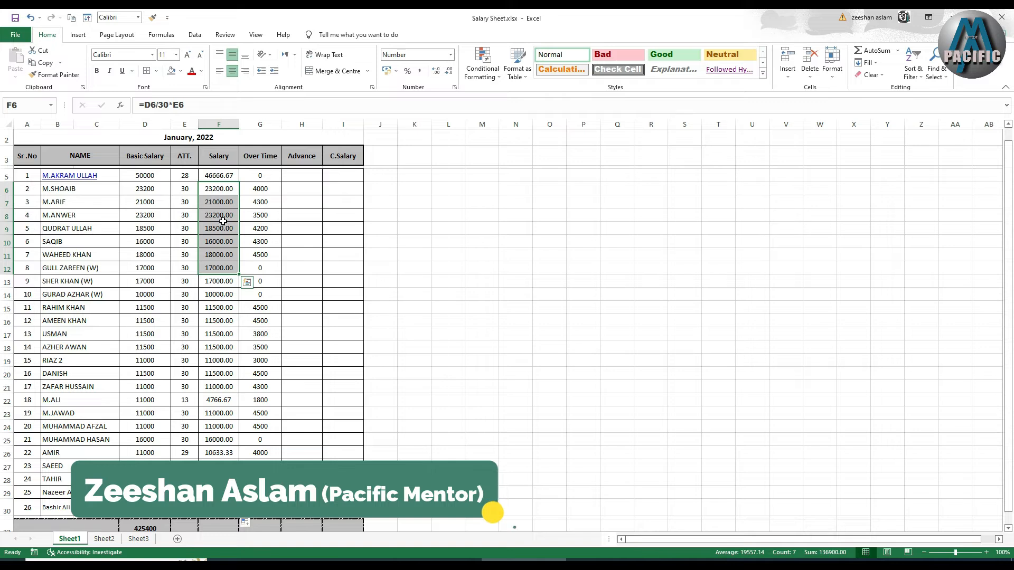
left_click_drag(261, 175, 259, 268)
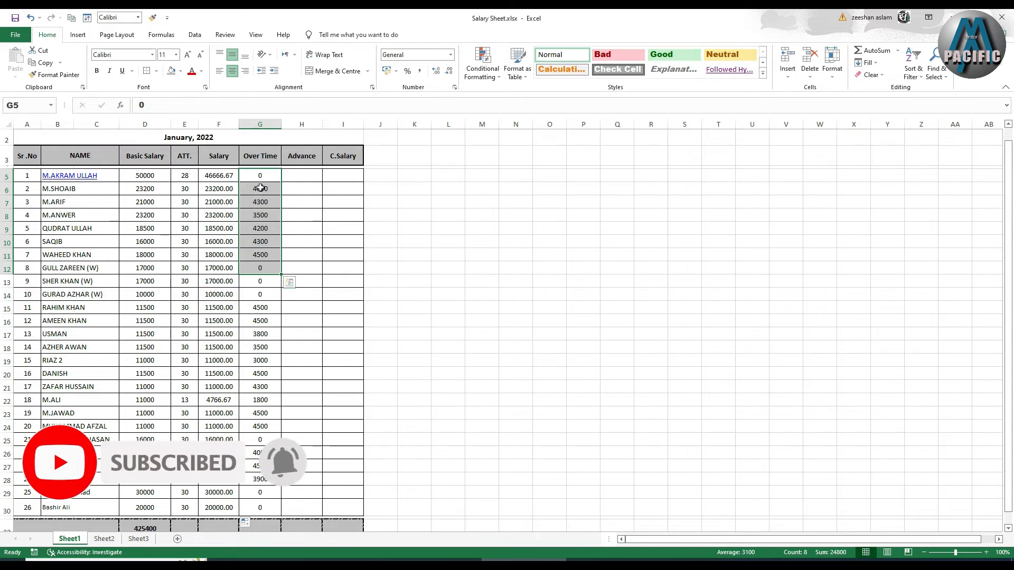
left_click_drag(262, 178, 263, 252)
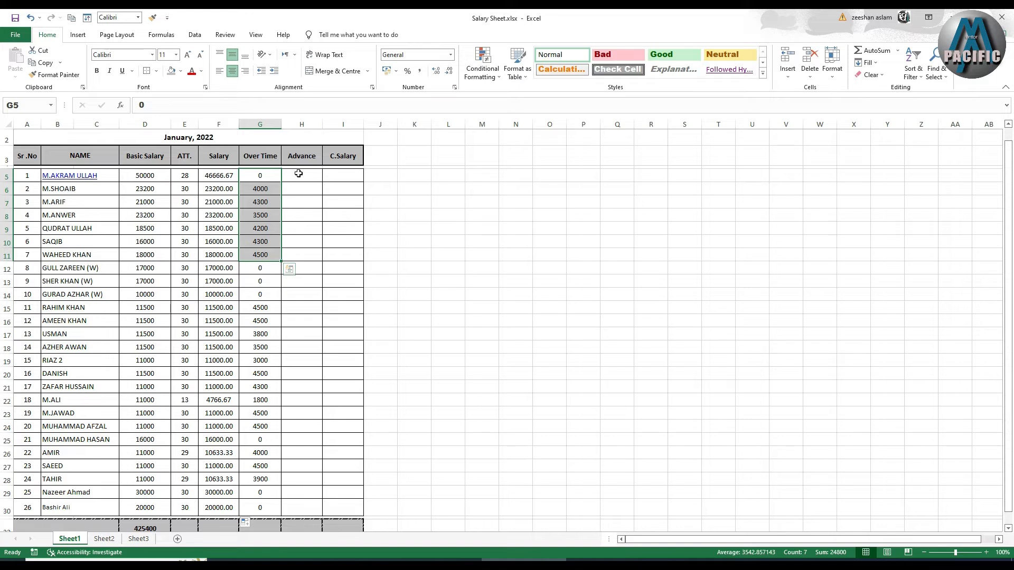
- Enter an advance of 3000 in H5 and copy it down the Advance column through H30
left_click(290, 178)
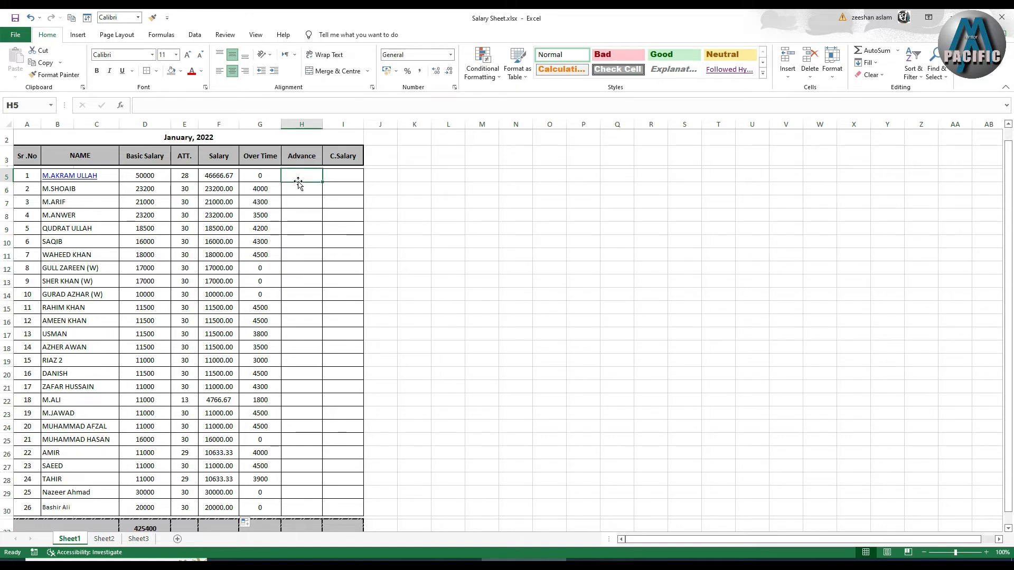
type("3000")
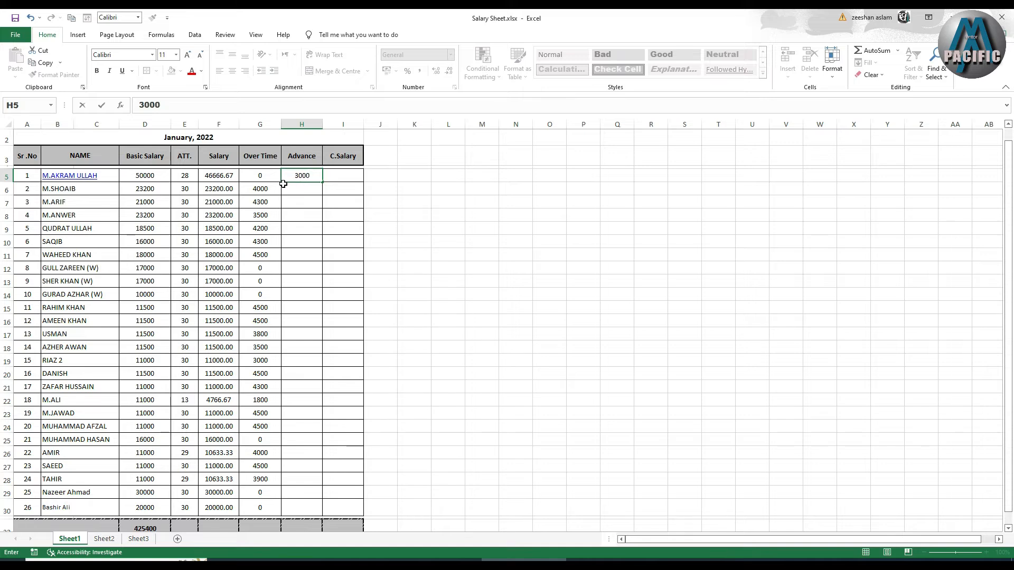
key("Return")
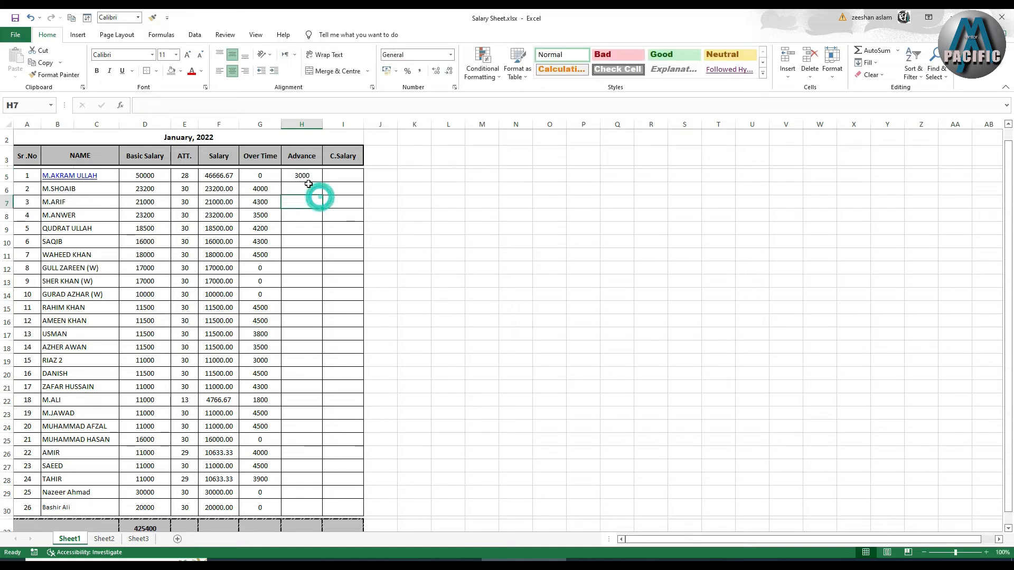
left_click(317, 179)
left_click_drag(322, 181, 333, 508)
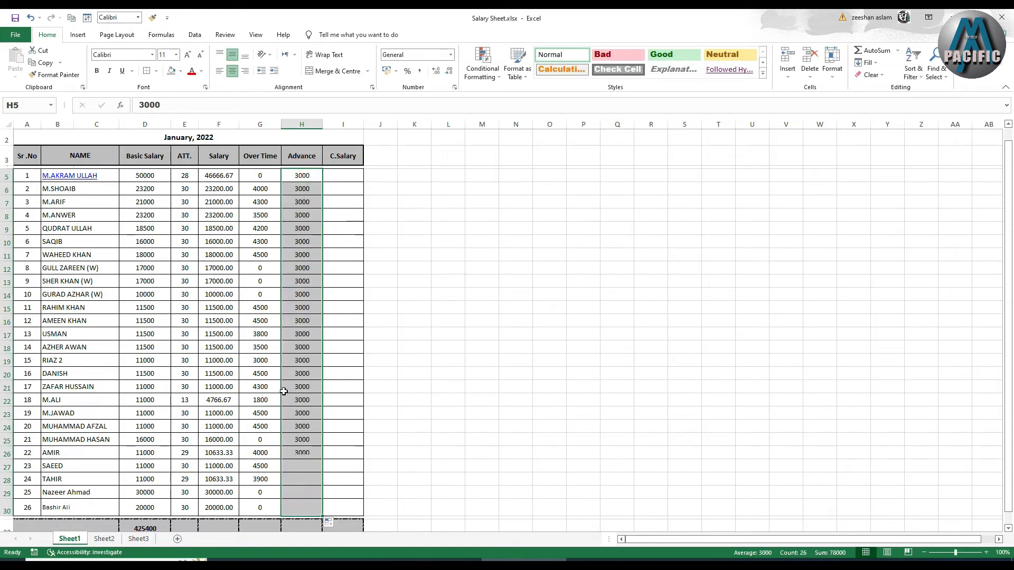
- Calculate C.Salary in I5 with the formula =F5+G5-H5 and fill it down through I30
left_click(343, 173)
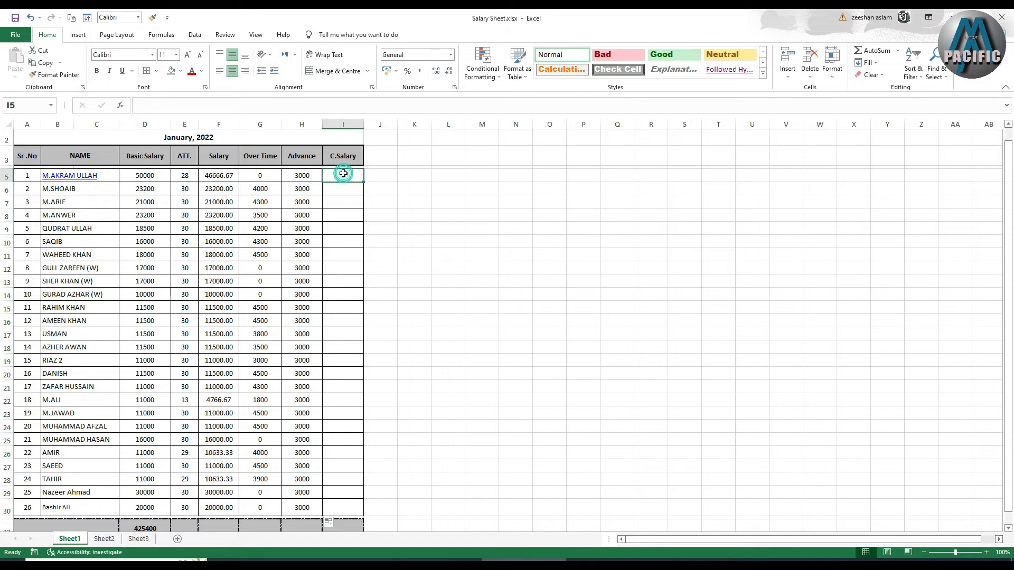
type("=")
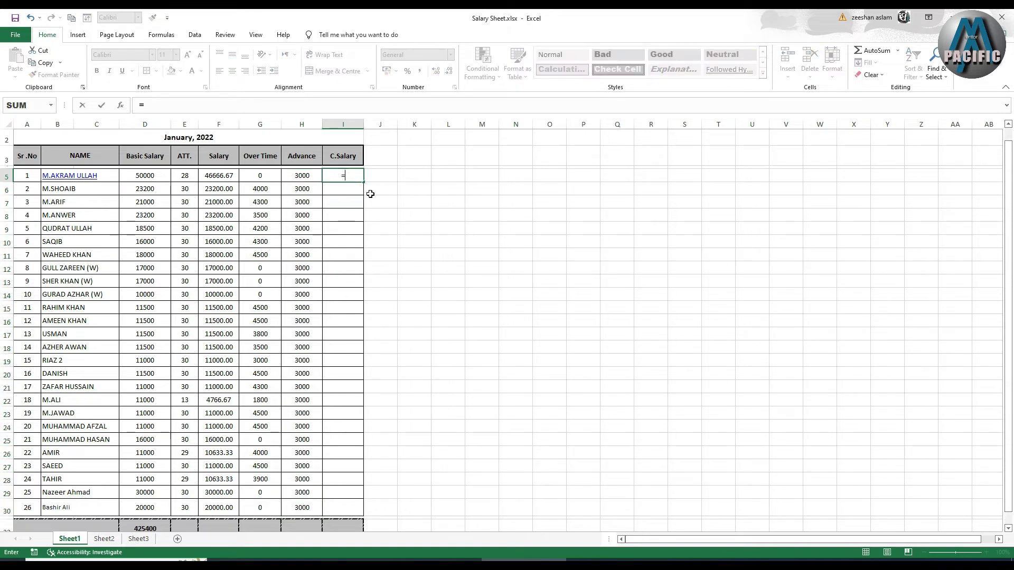
left_click(221, 177)
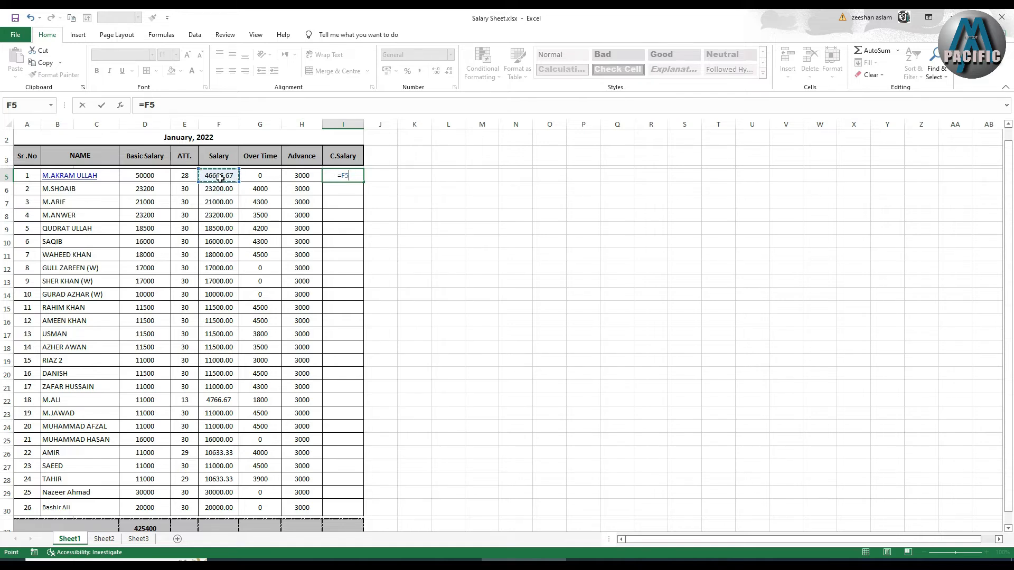
type("+")
left_click(260, 178)
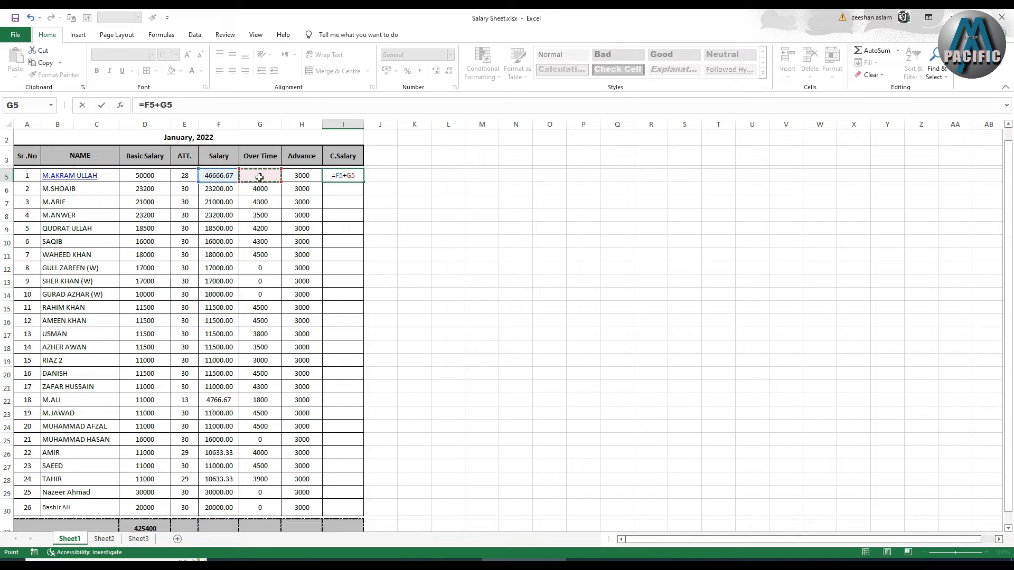
type("-")
left_click(298, 176)
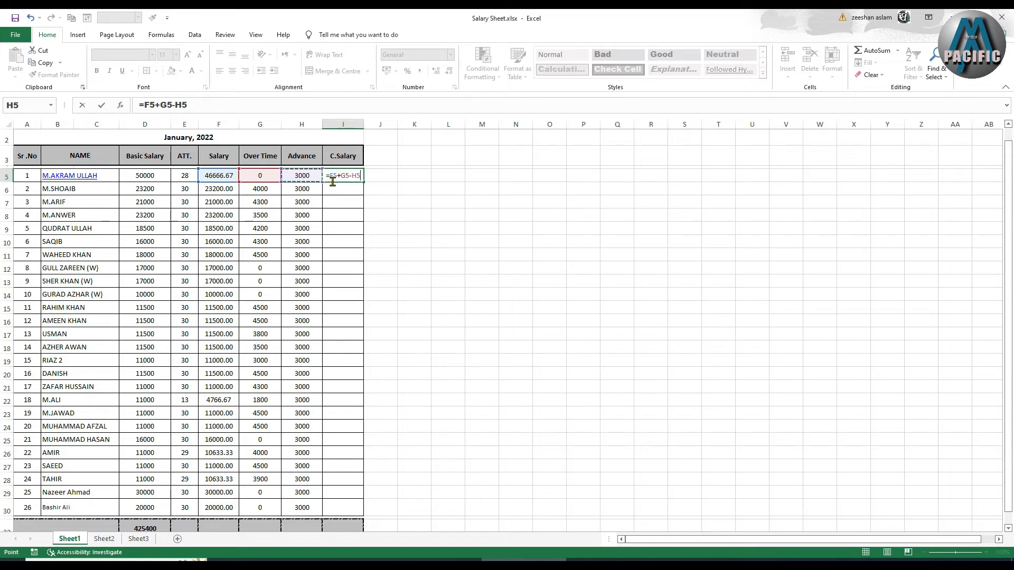
key("Return")
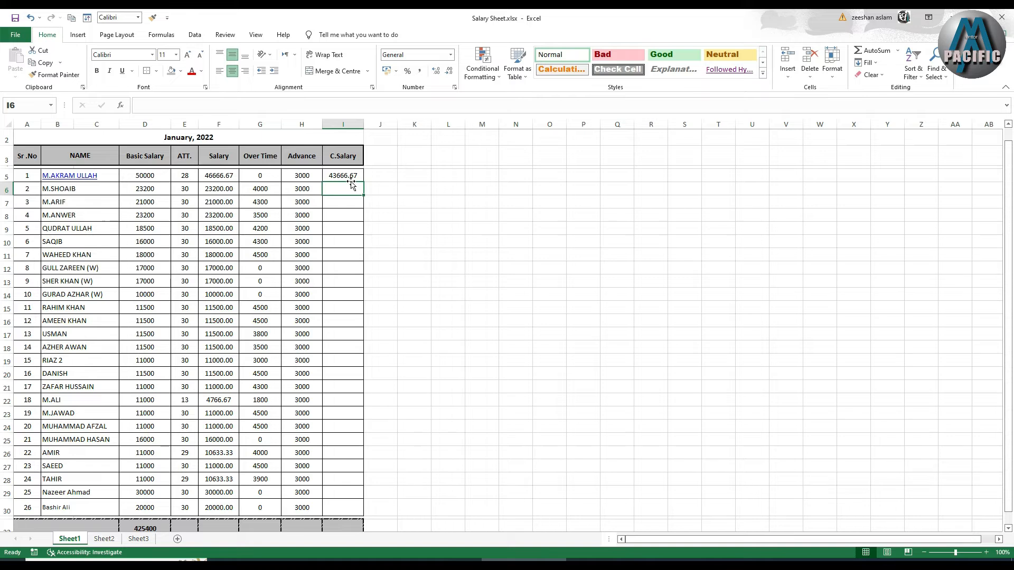
left_click(344, 178)
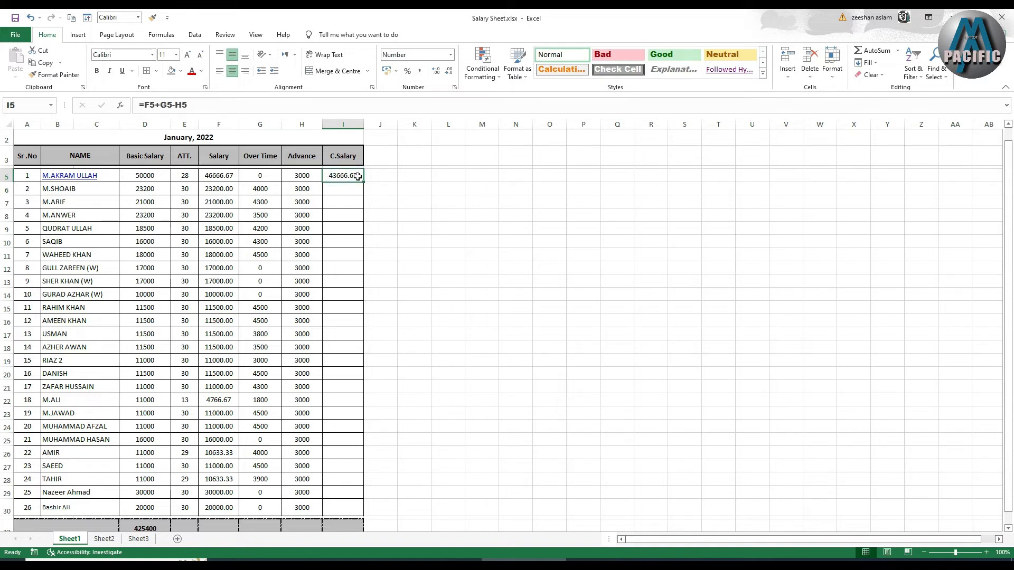
left_click_drag(364, 182, 364, 516)
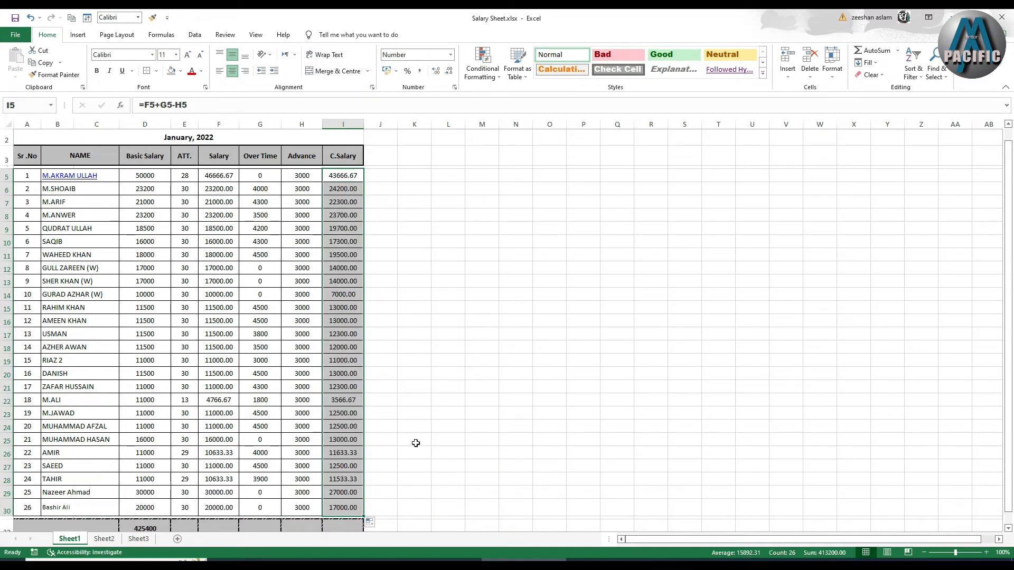
- Total the C.Salary column in I32 with AutoSum
scroll(416, 443, "down", 1)
left_click(343, 492)
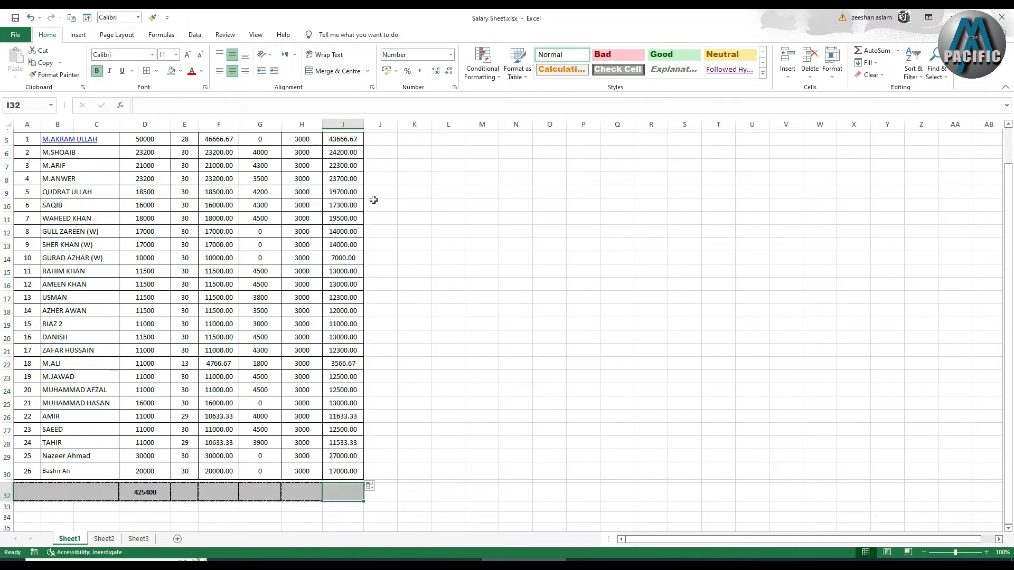
scroll(338, 180, "up", 1)
left_click_drag(344, 175, 347, 515)
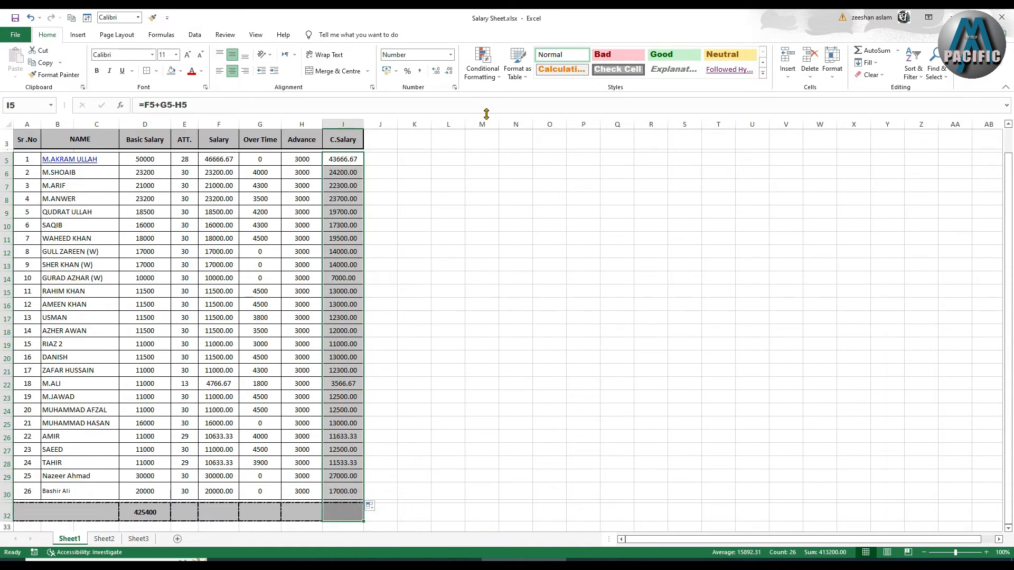
left_click(878, 51)
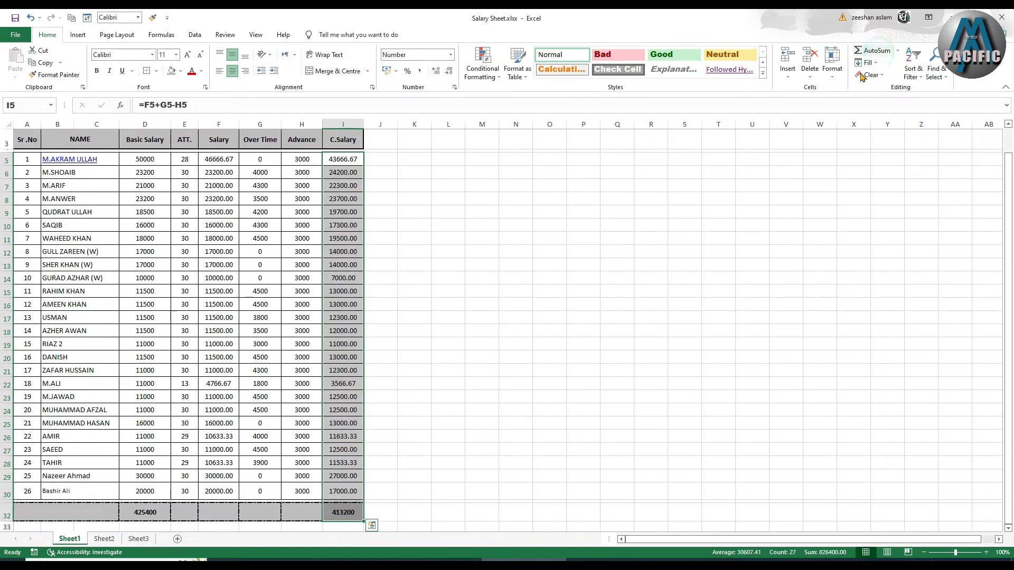
- Total the Advance, Over Time and Salary columns in row 32 with AutoSum, and check the Basic Salary total's formula
left_click(301, 159)
left_click_drag(301, 159, 307, 511)
left_click(874, 51)
left_click_drag(260, 159, 261, 514)
left_click(872, 51)
left_click_drag(216, 162, 219, 512)
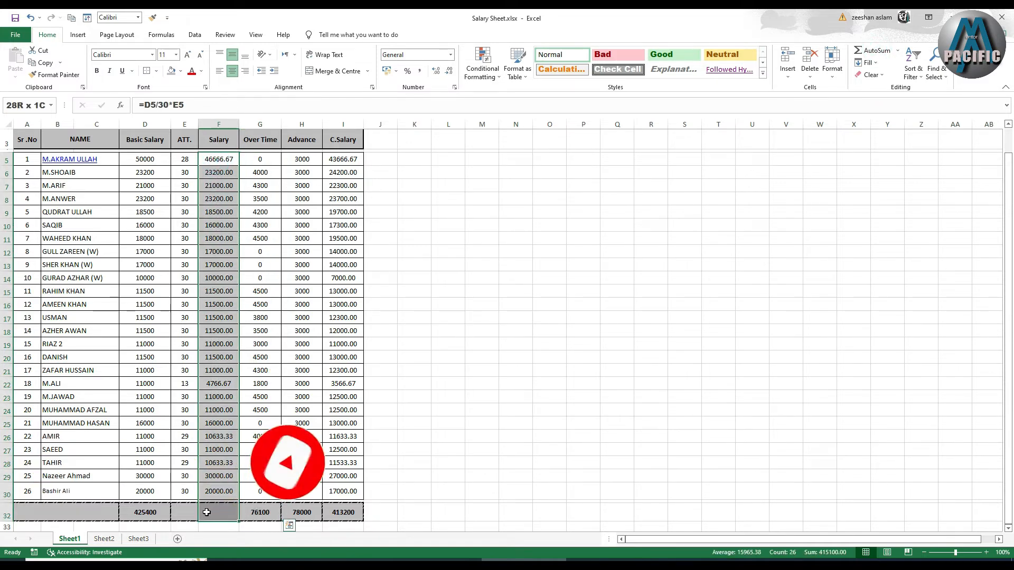
left_click(886, 55)
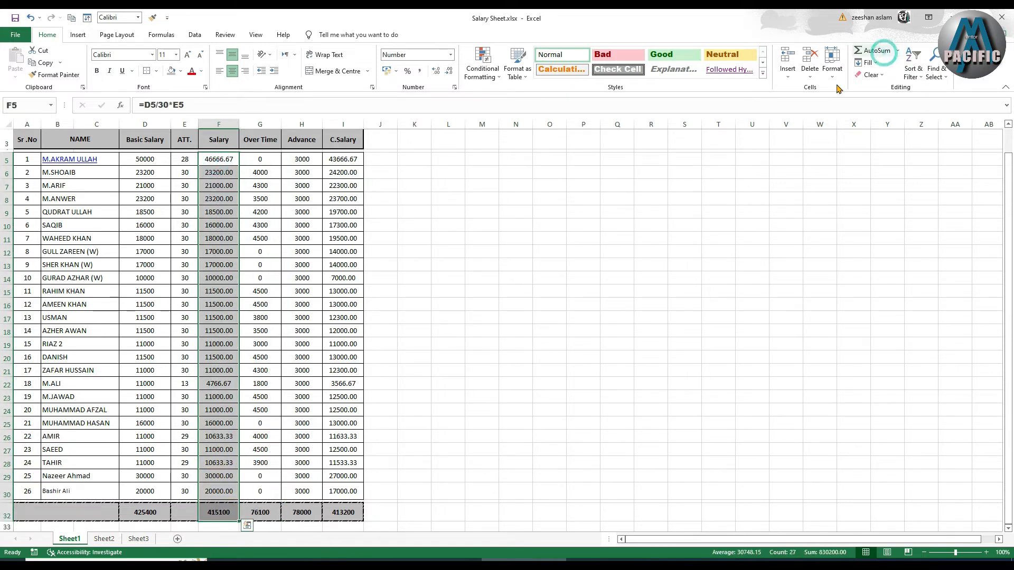
left_click(143, 513)
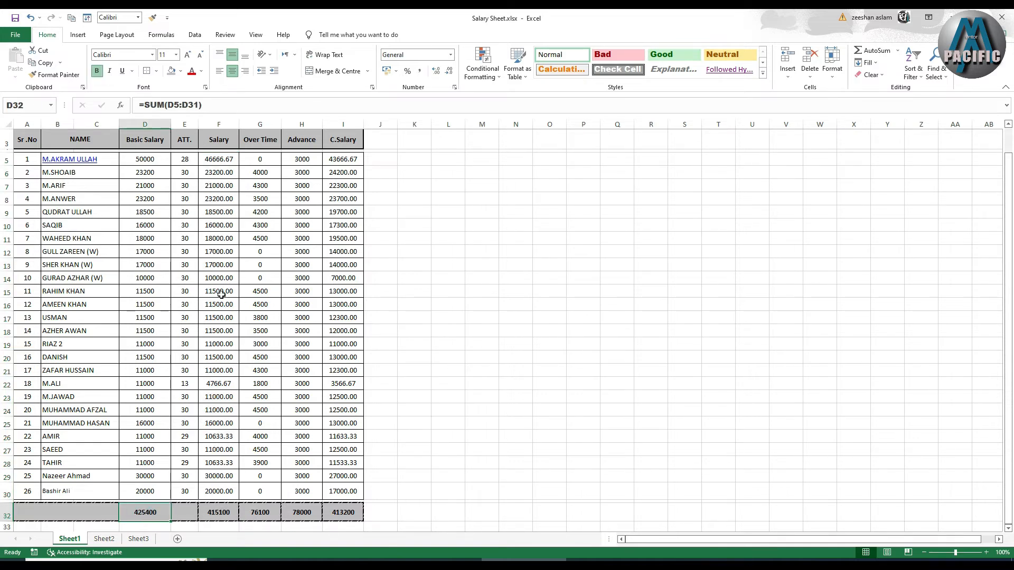
- Follow the first employee's link in B5 to check the salary slip 1.xlsx, and close that workbook
scroll(101, 317, "up", 1)
scroll(74, 249, "down", 1)
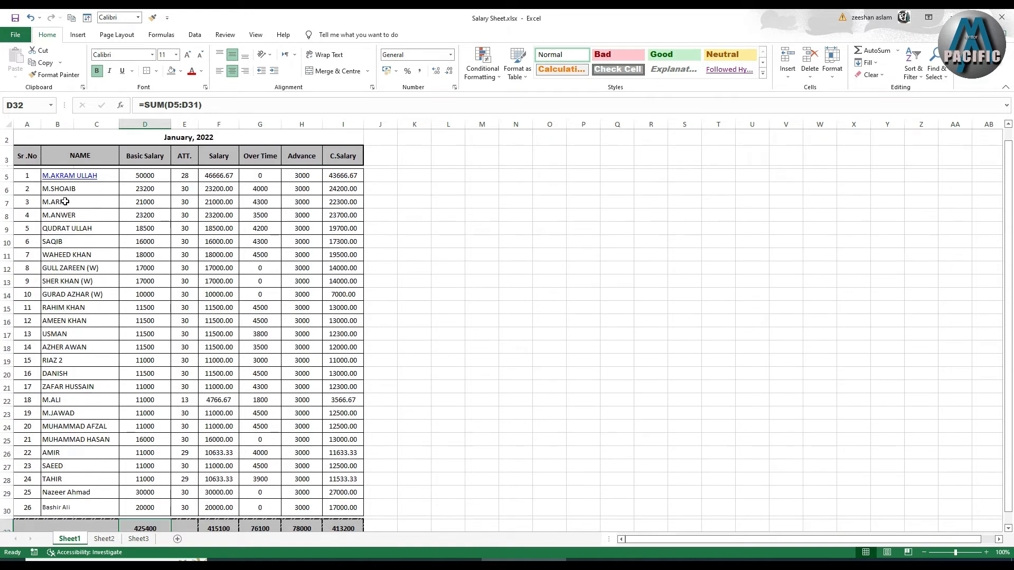
scroll(83, 233, "up", 1)
left_click(69, 214)
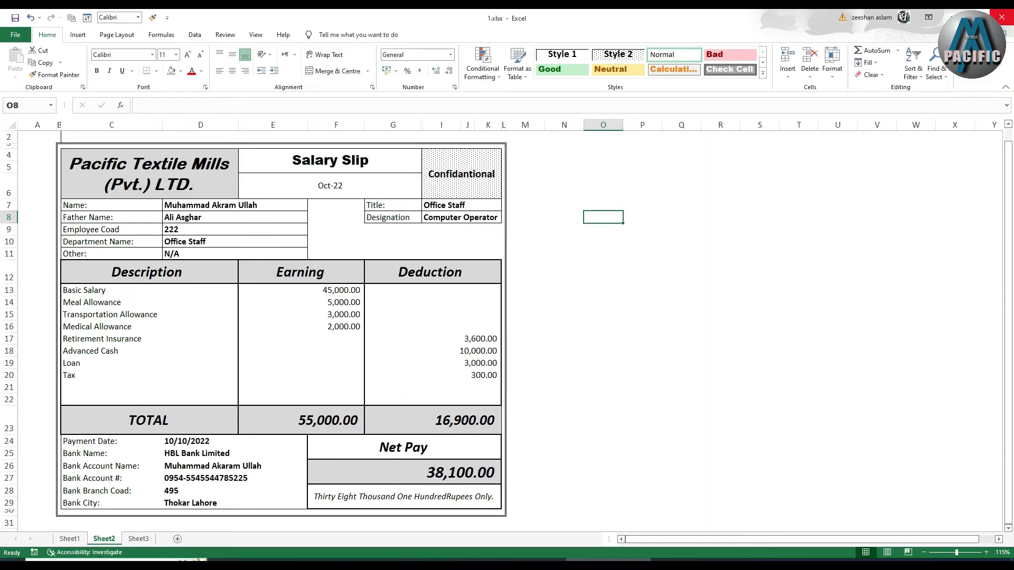
left_click(1002, 17)
- Link the second employee's name in B6 to 2.xlsx in the Salary Slip folder, and test the link before closing the slip
left_click(65, 226)
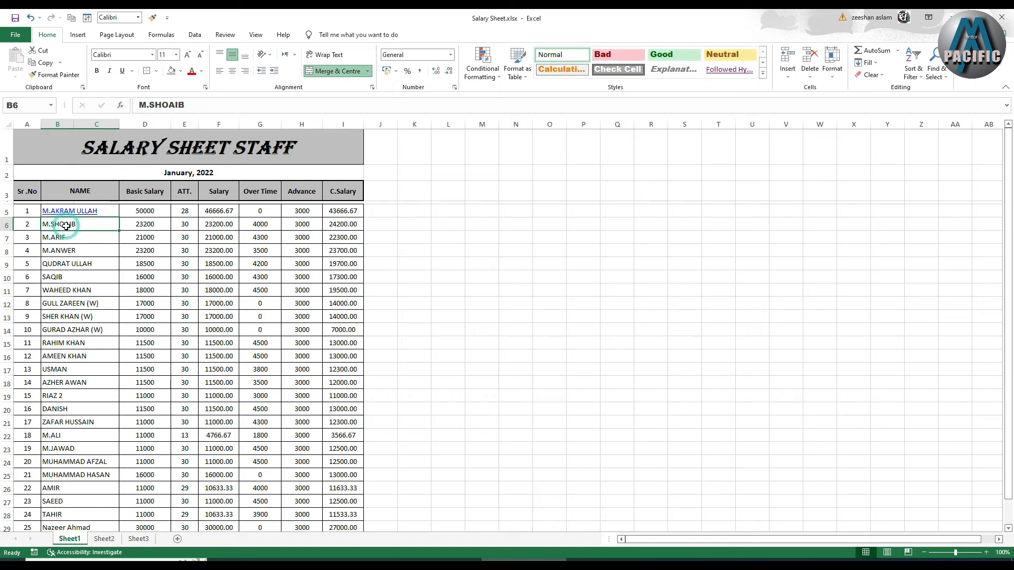
left_click(78, 35)
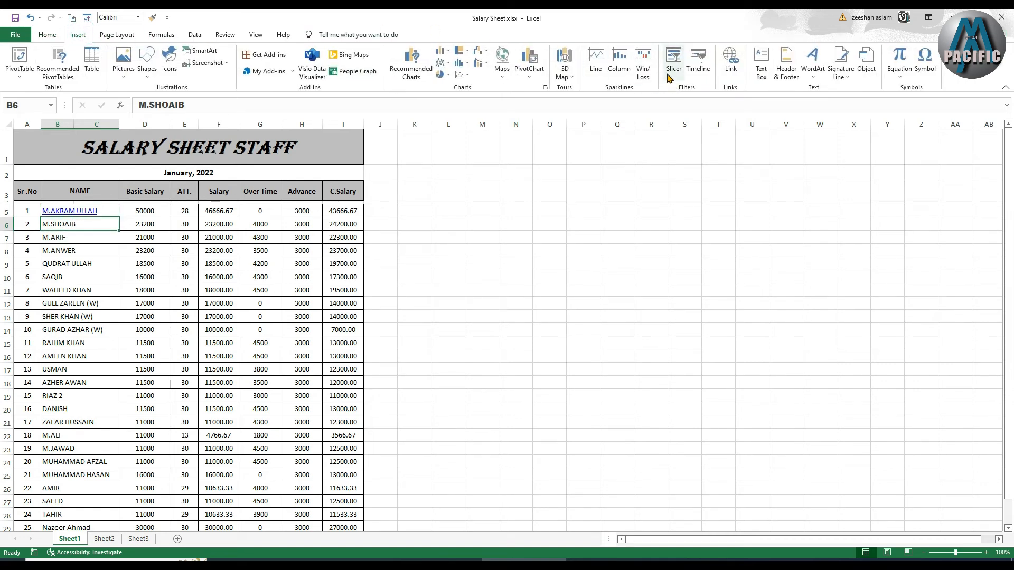
left_click(732, 66)
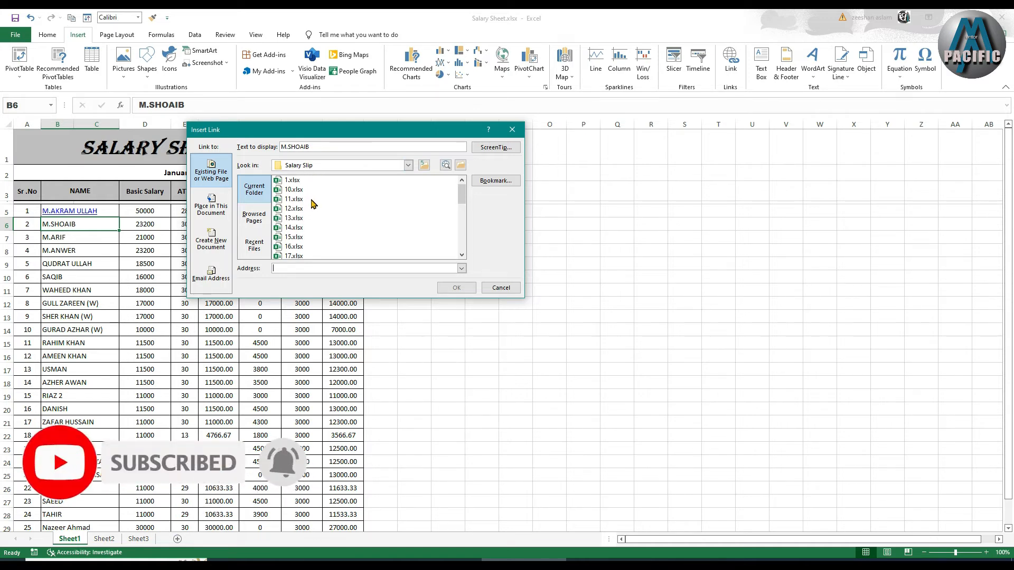
left_click_drag(461, 194, 464, 256)
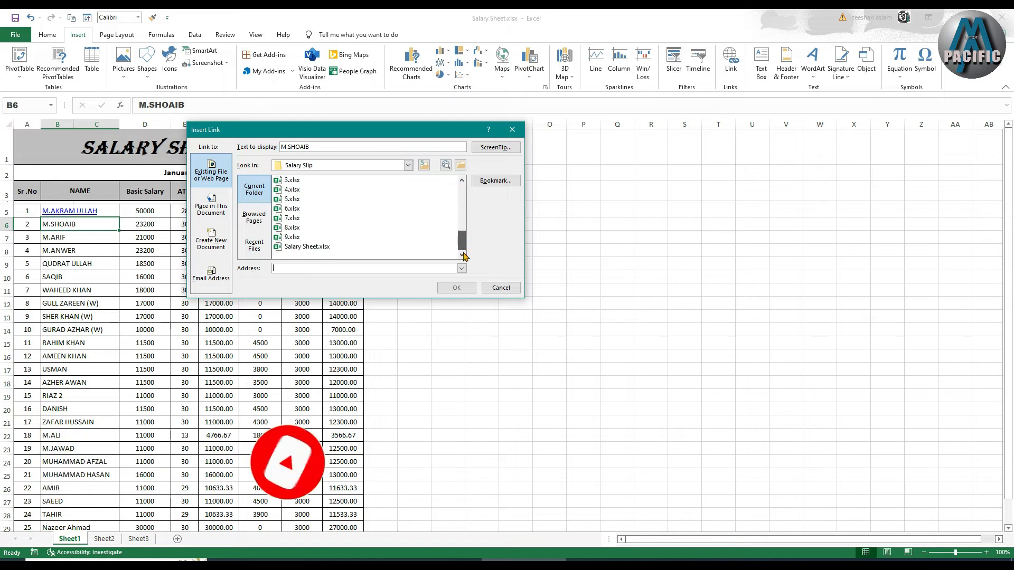
scroll(309, 227, "up", 1)
scroll(309, 227, "up", 3)
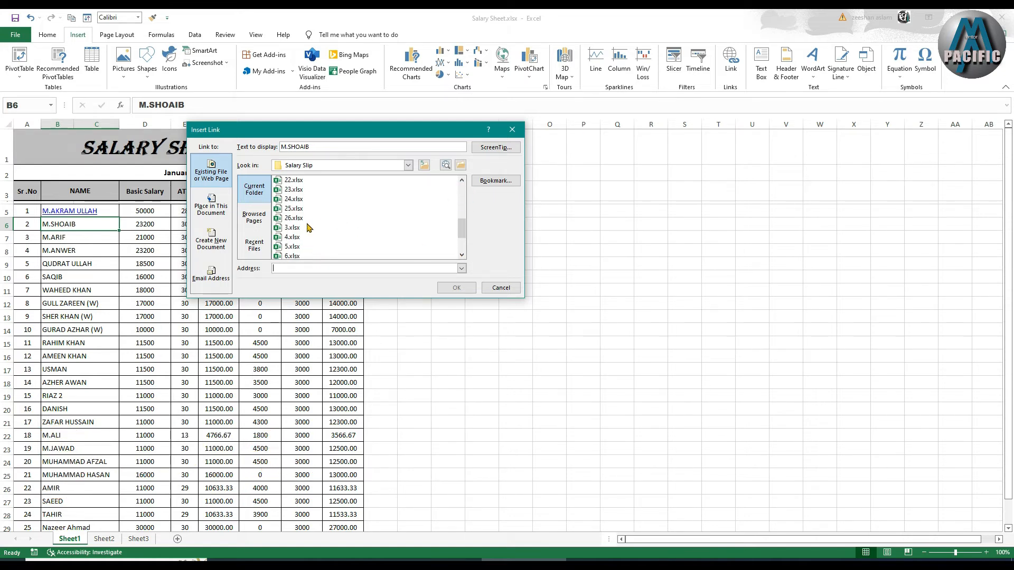
left_click(292, 218)
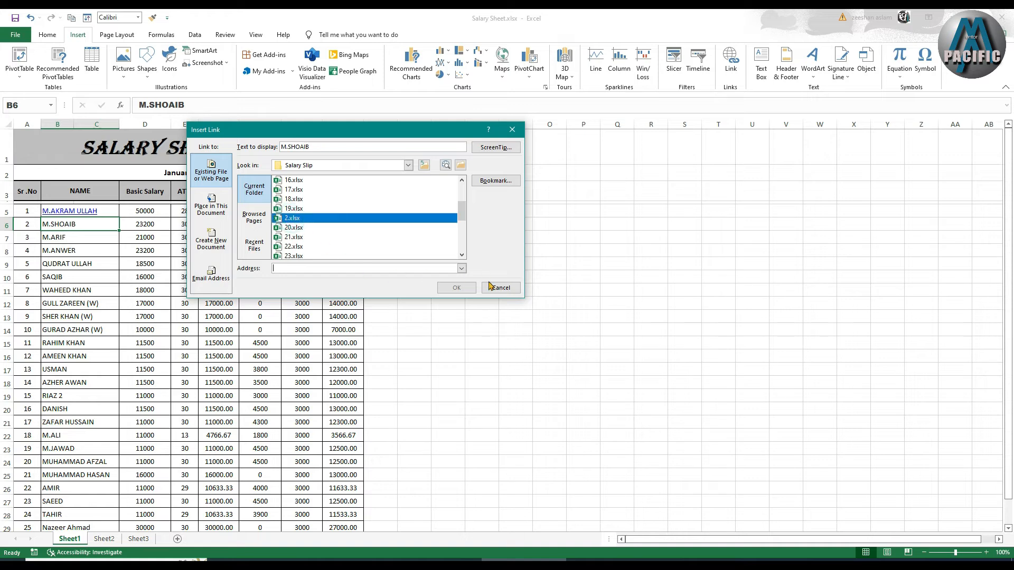
left_click(456, 288)
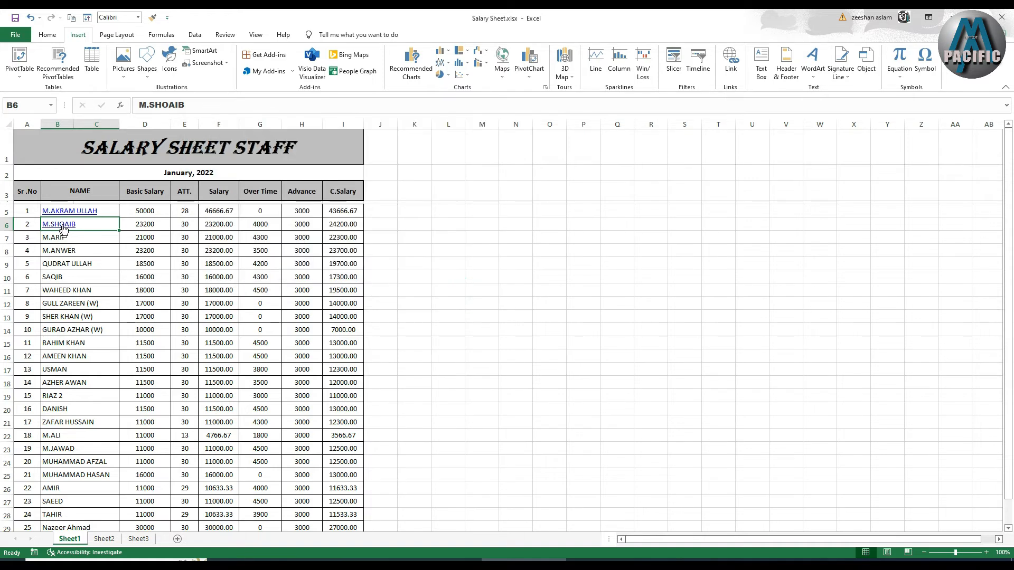
left_click(63, 226)
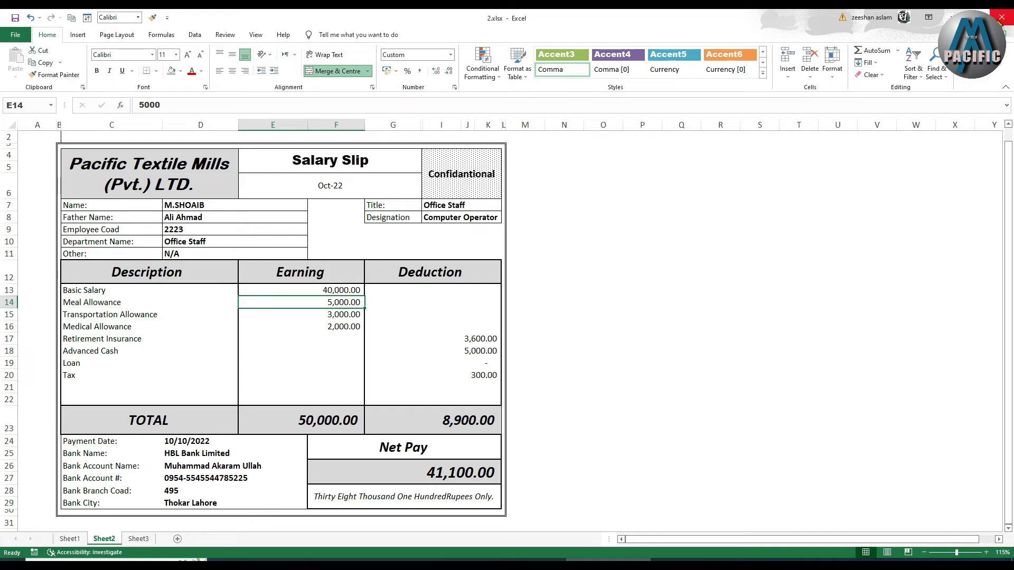
left_click(1002, 18)
- Link the third employee's name in B7 to 3.xlsx in the Salary Slip folder
left_click(54, 236)
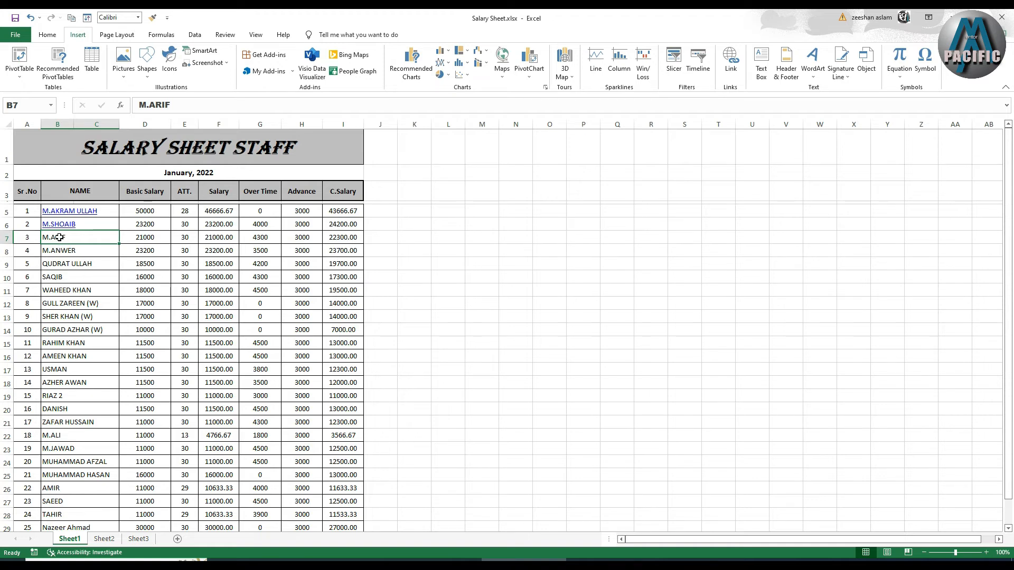
key("ctrl+k")
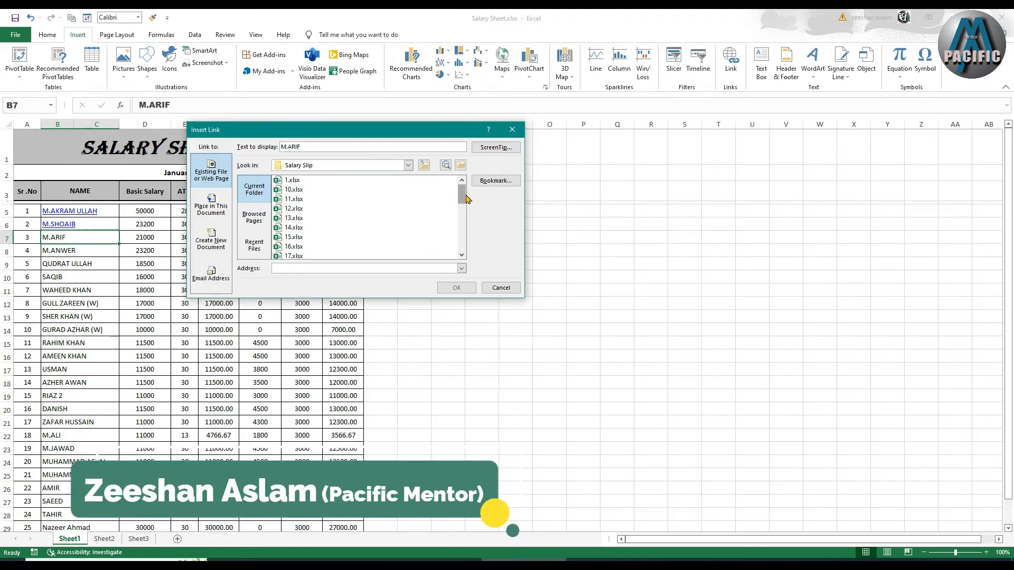
left_click_drag(463, 194, 464, 240)
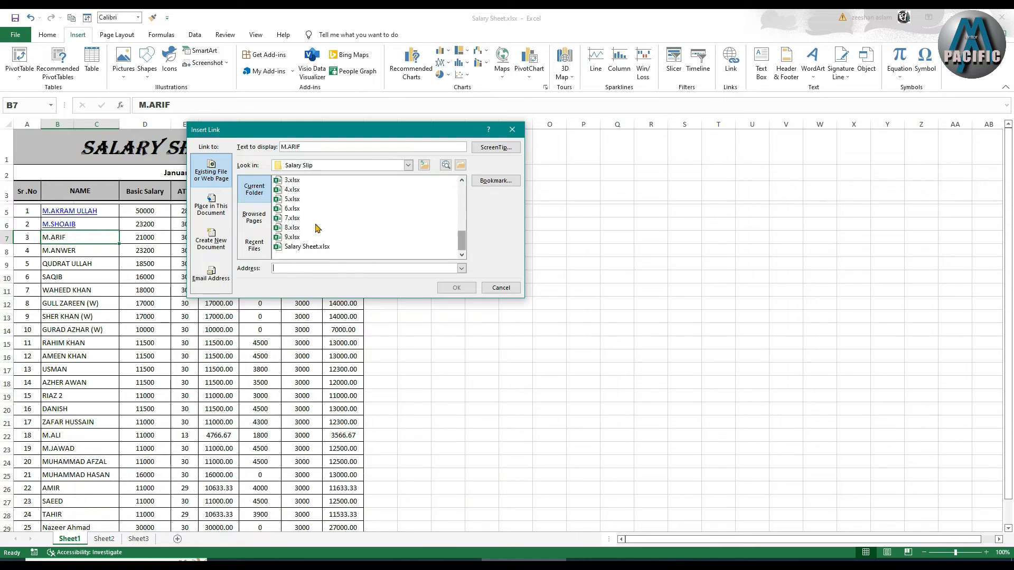
left_click(292, 180)
left_click(455, 287)
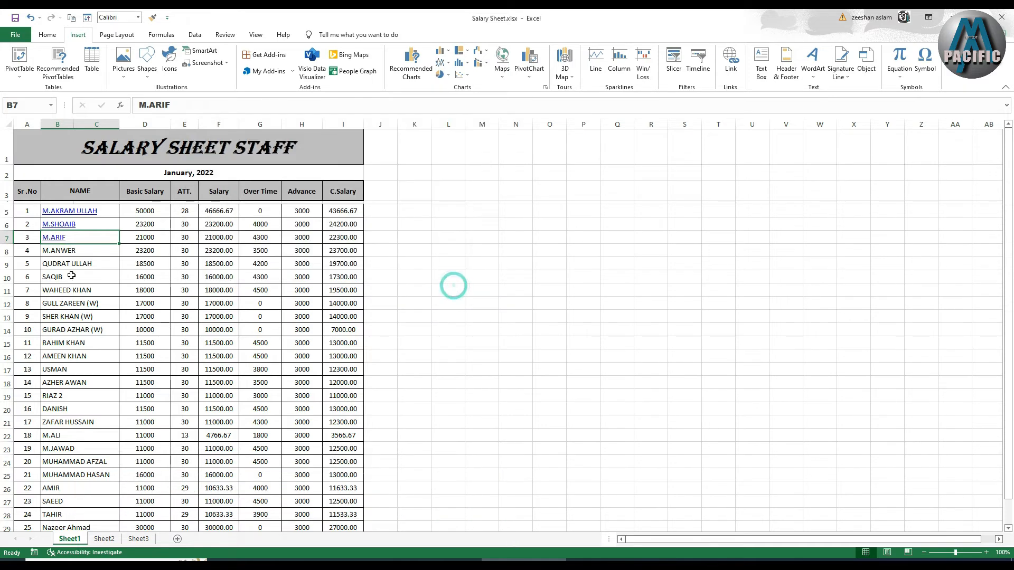
- Link the fourth employee's name in B8 to 4.xlsx in the Salary Slip folder, and test the link before closing the slip
left_click(60, 250)
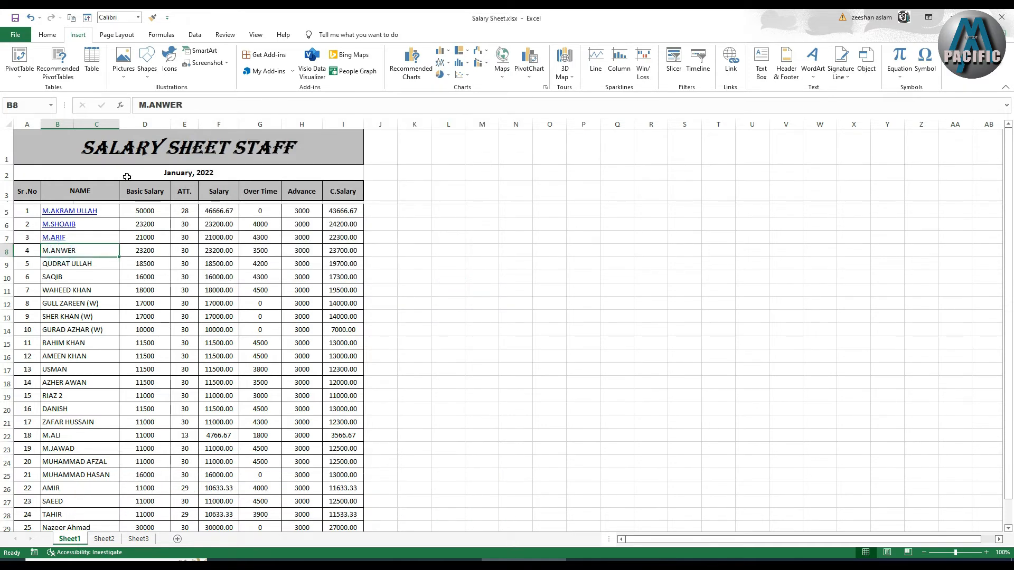
key("ctrl+k")
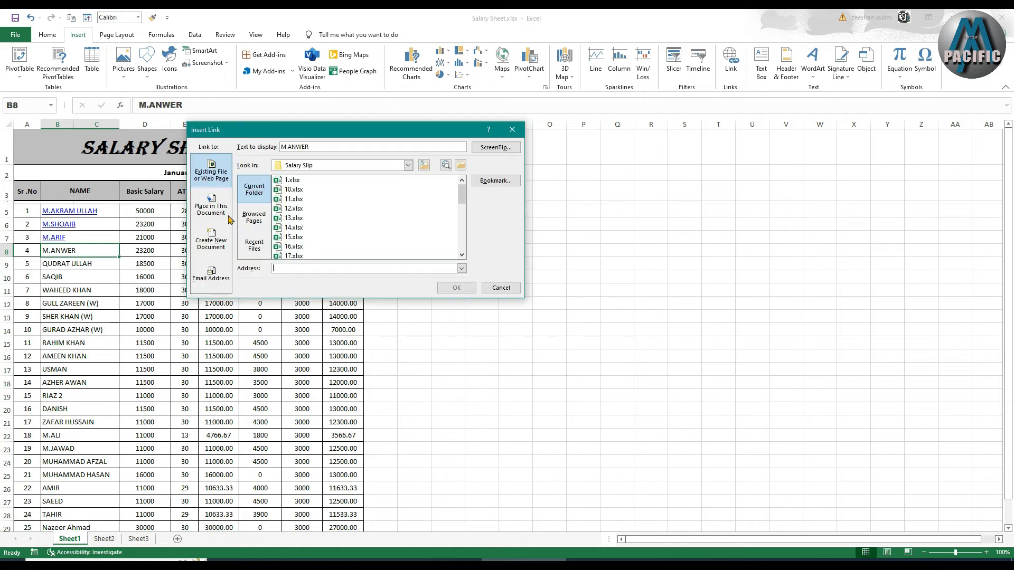
left_click_drag(461, 199, 465, 237)
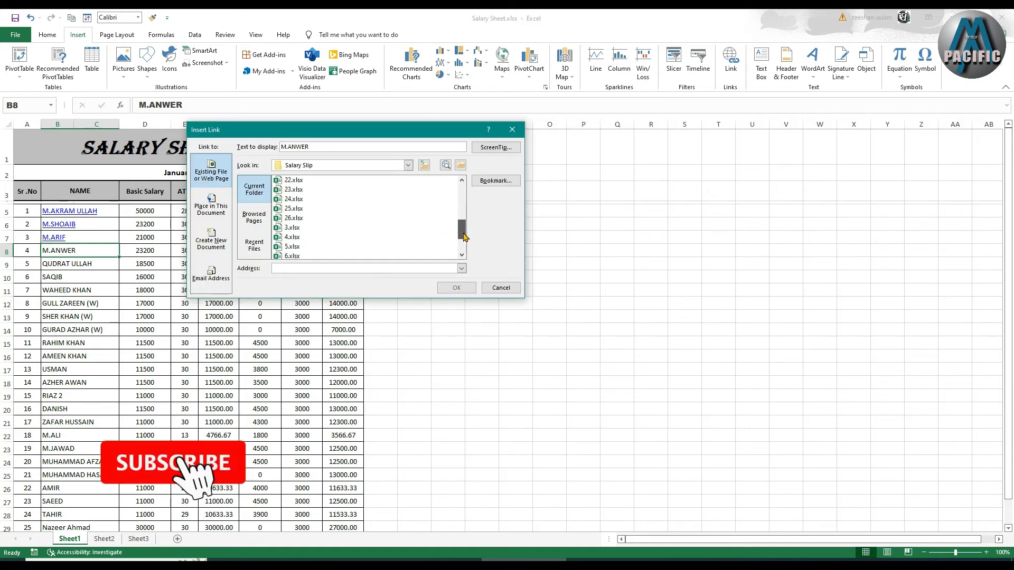
double_click(291, 237)
left_click(64, 266)
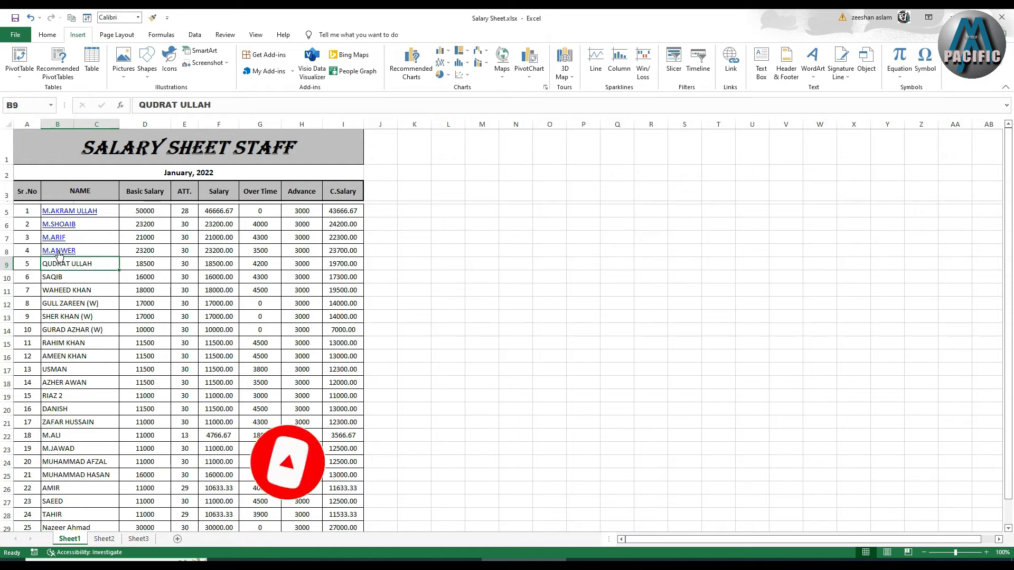
left_click(57, 251)
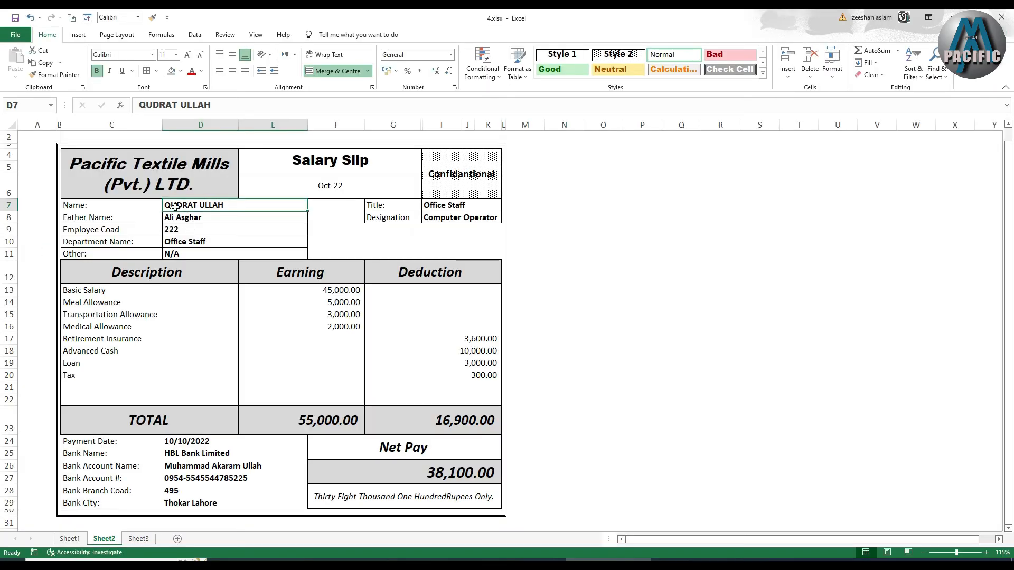
left_click(1006, 16)
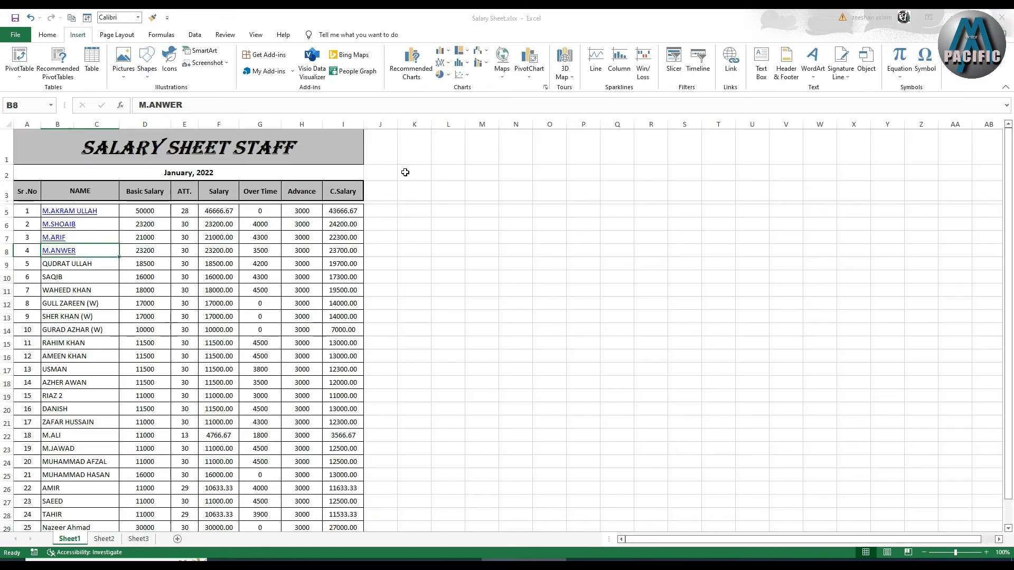
- Link the fifth employee's name in B9 to 5.xlsx in the Salary Slip folder
left_click(64, 262)
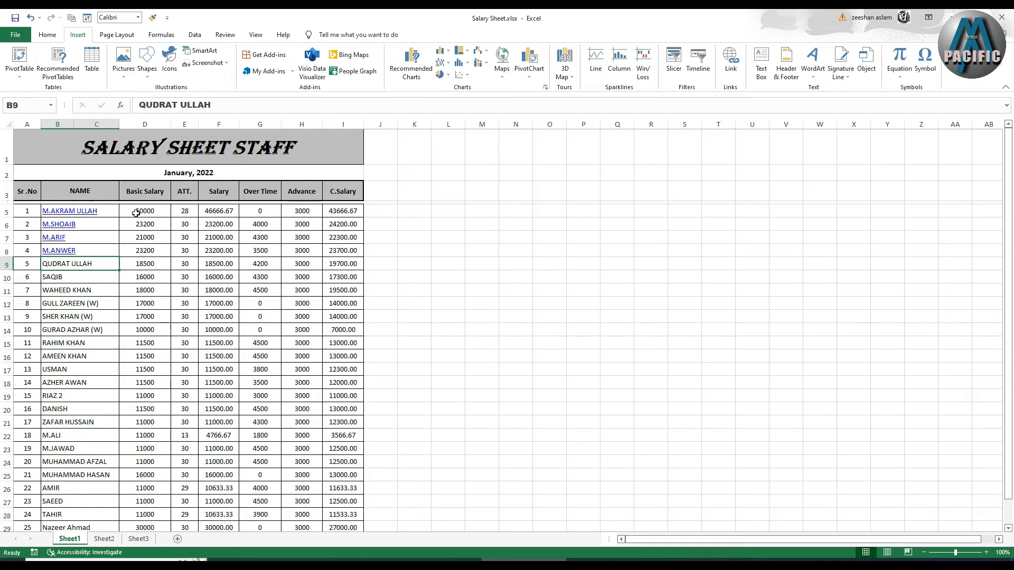
key("ctrl+k")
left_click_drag(462, 194, 464, 229)
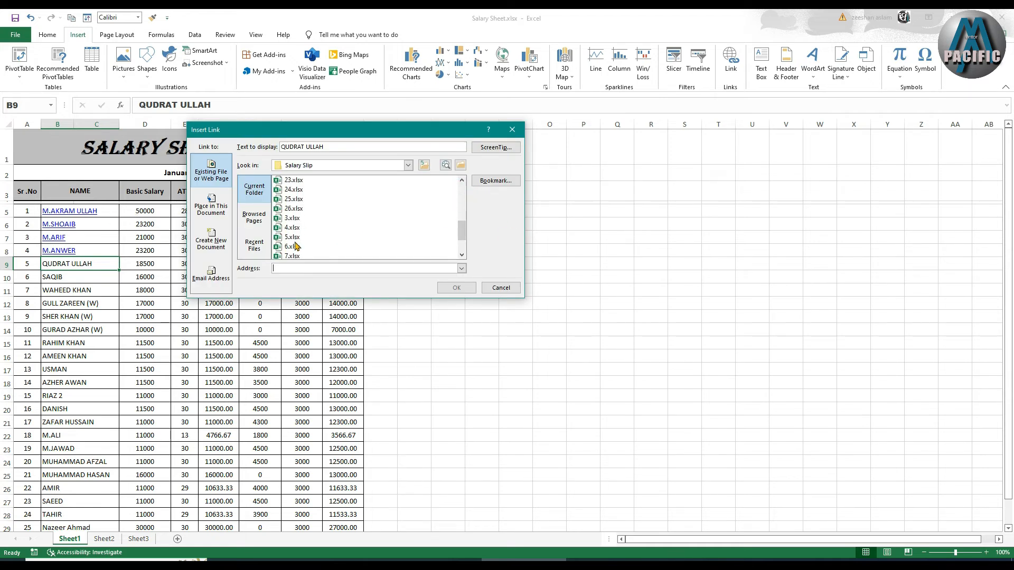
left_click(293, 238)
left_click(456, 287)
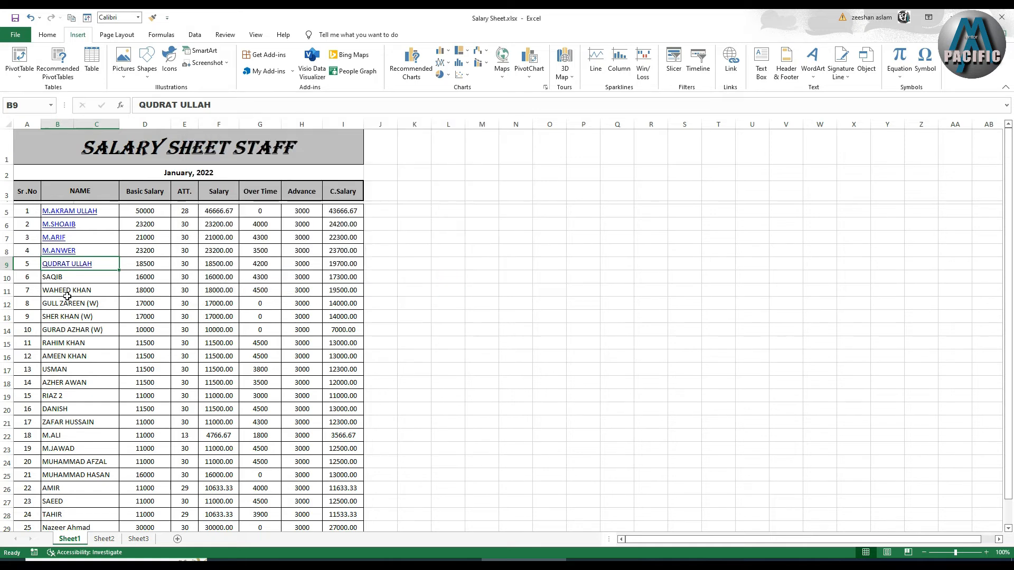
- Link the sixth employee's name in B10 to 6.xlsx in the Salary Slip folder
left_click(51, 277)
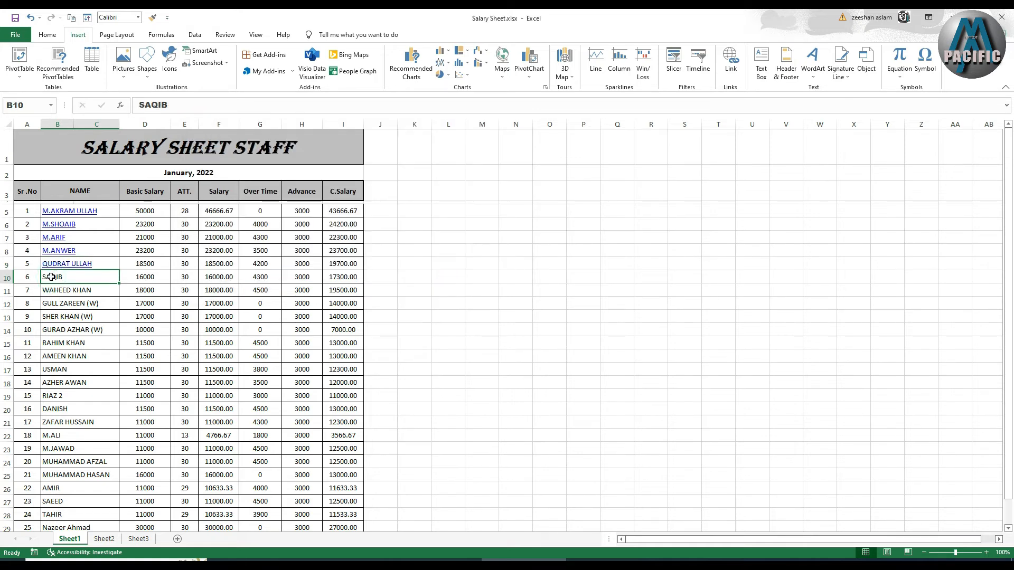
key("ctrl+k")
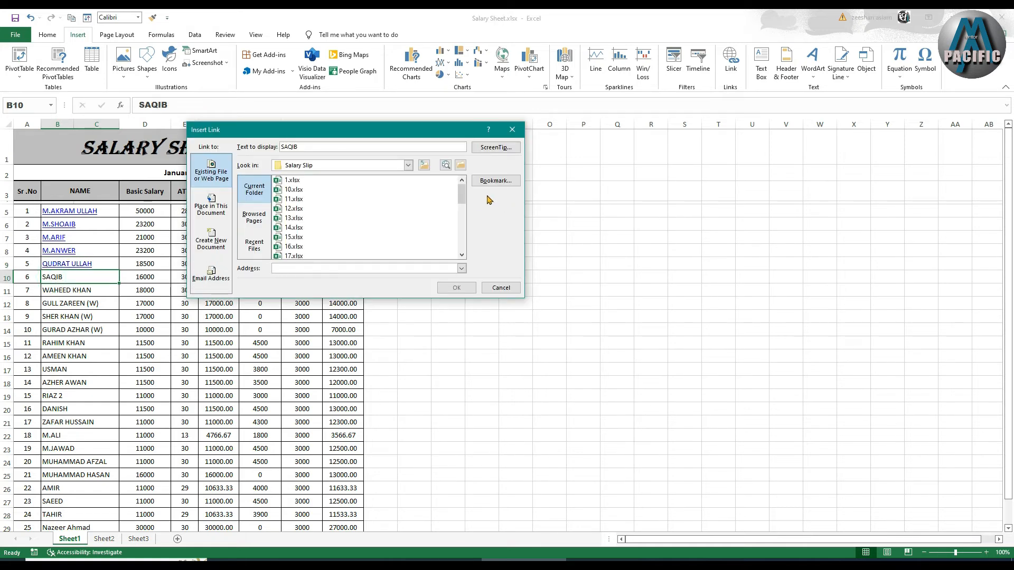
left_click_drag(462, 193, 462, 240)
left_click(290, 209)
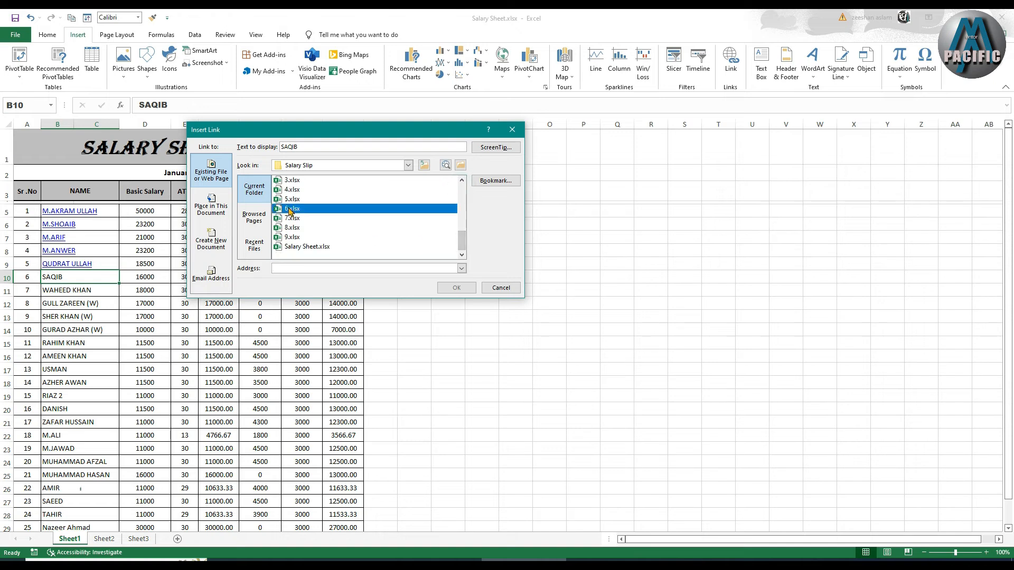
left_click(456, 288)
- Link the seventh employee's name in B11 to 7.xlsx in the Salary Slip folder
left_click(64, 291)
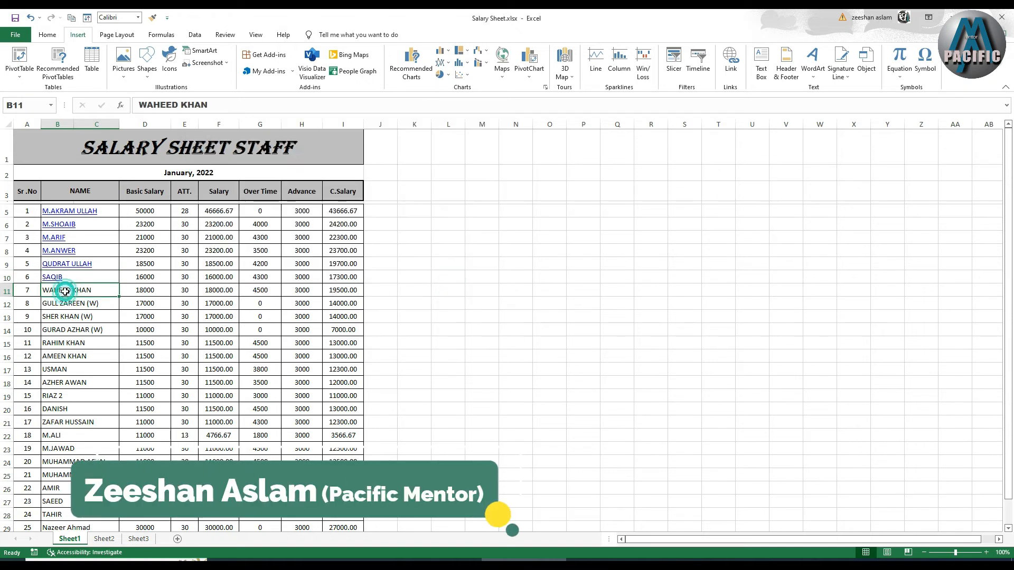
key("ctrl+k")
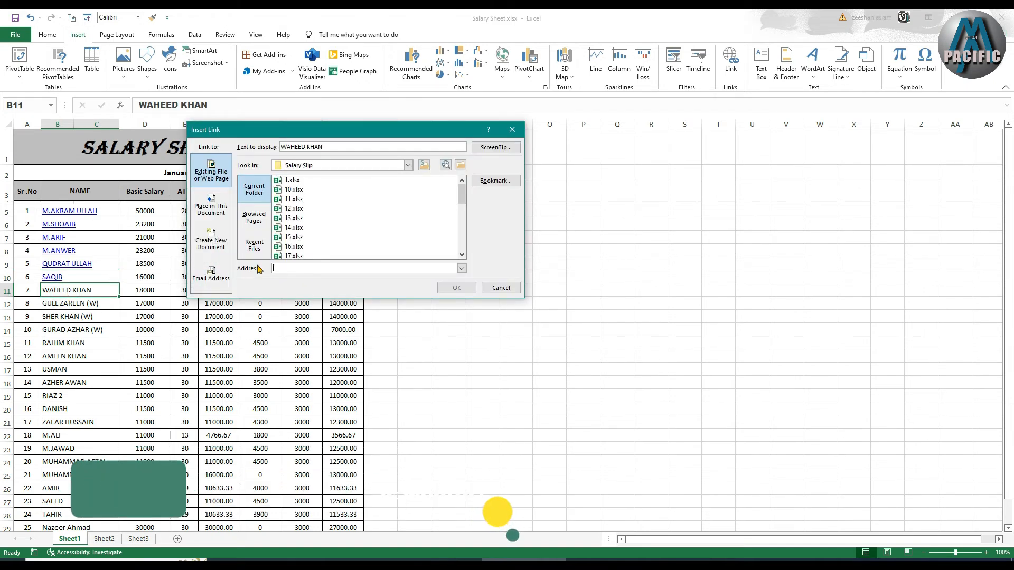
scroll(460, 195, "down", 6)
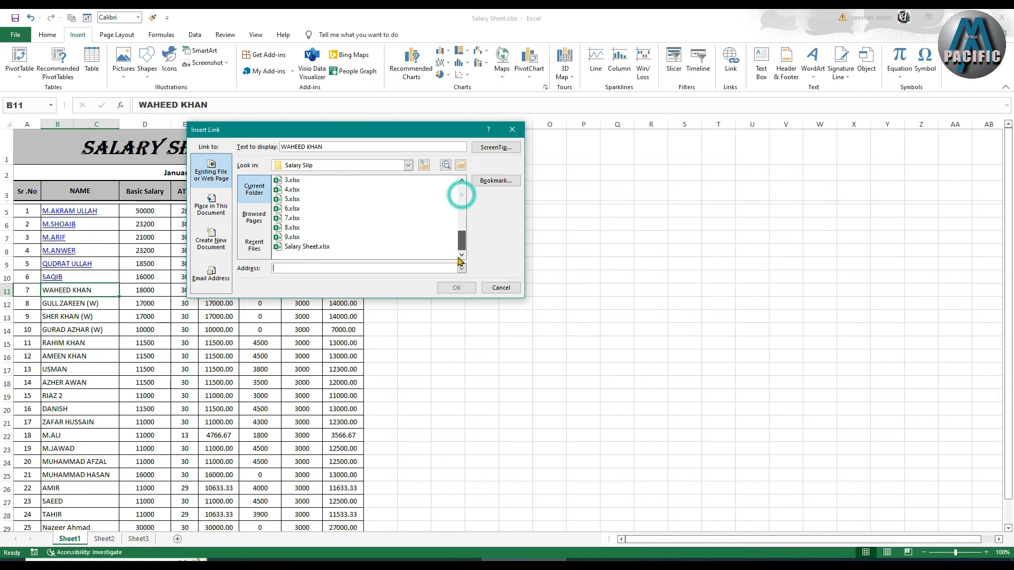
left_click(293, 218)
left_click(457, 287)
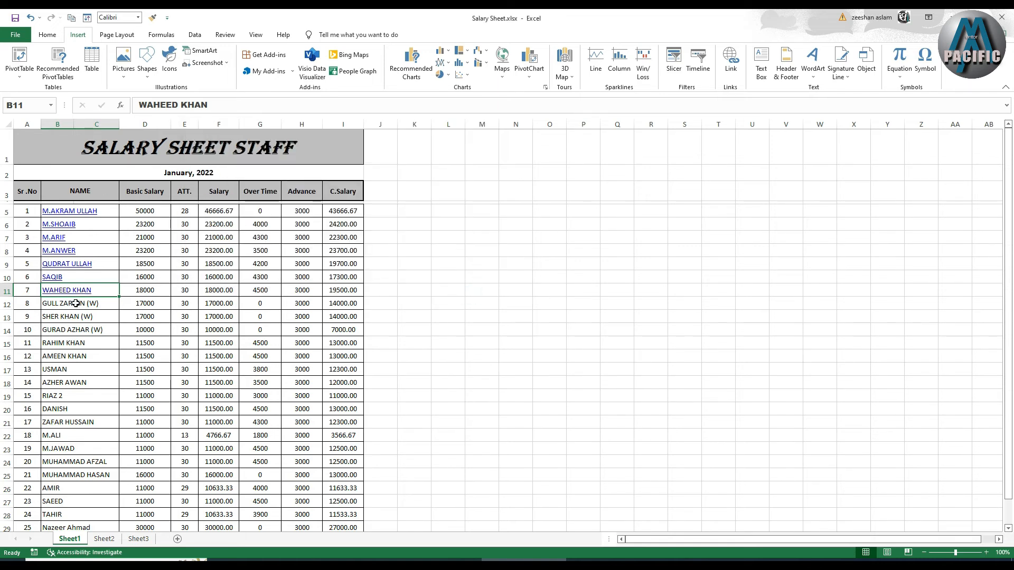
- Link the eighth employee's name in B12 to 8.xlsx in the Salary Slip folder
left_click(76, 303)
key("ctrl+k")
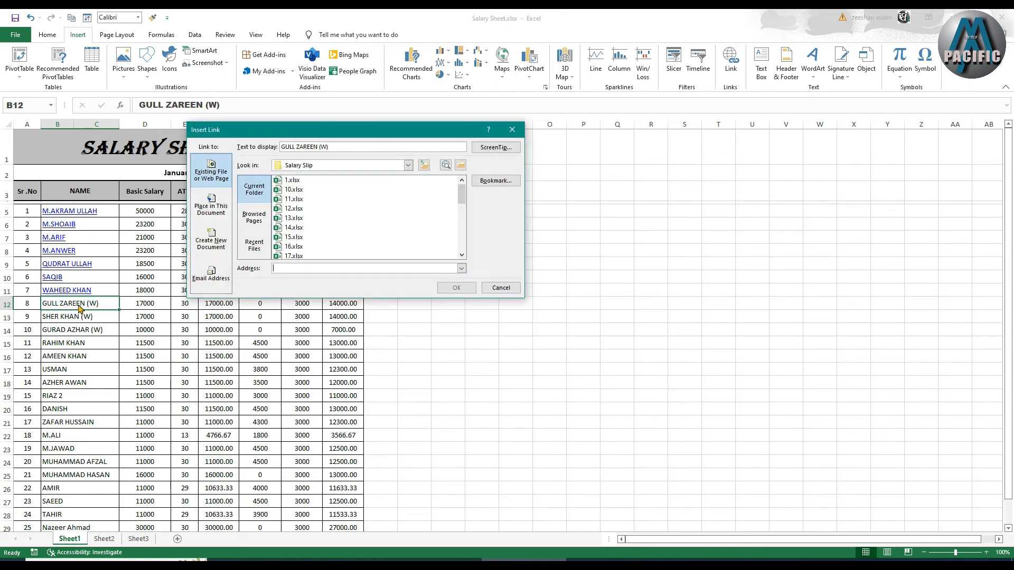
left_click_drag(463, 193, 464, 249)
left_click(292, 228)
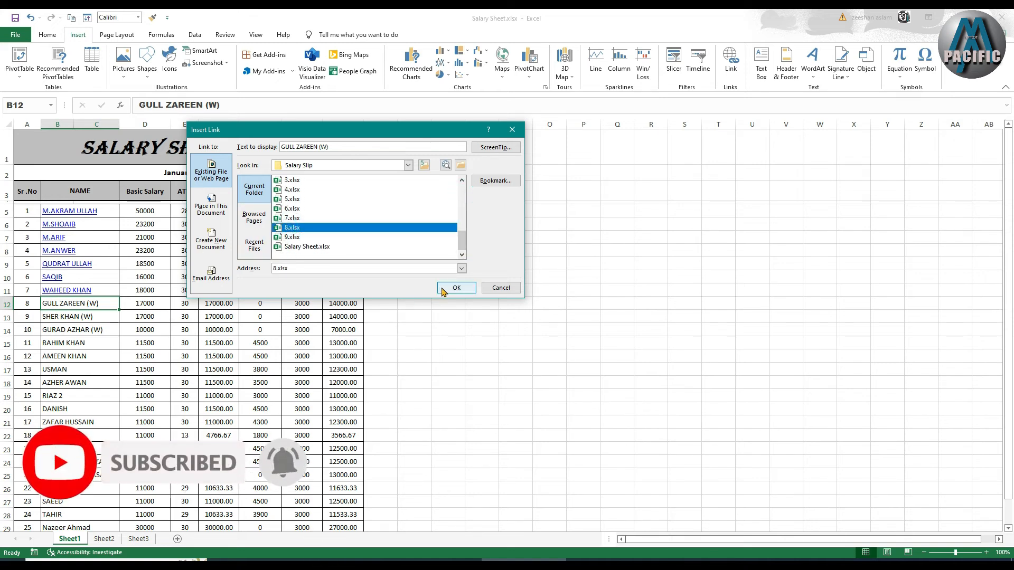
left_click(455, 288)
- Link the ninth employee's name in B13 to 9.xlsx in the Salary Slip folder
left_click(60, 317)
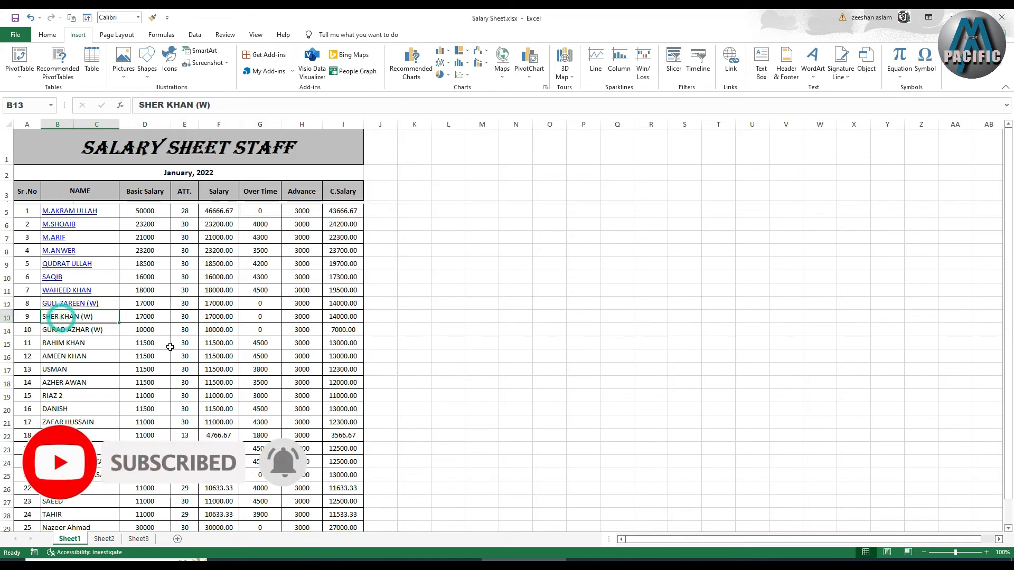
key("ctrl+k")
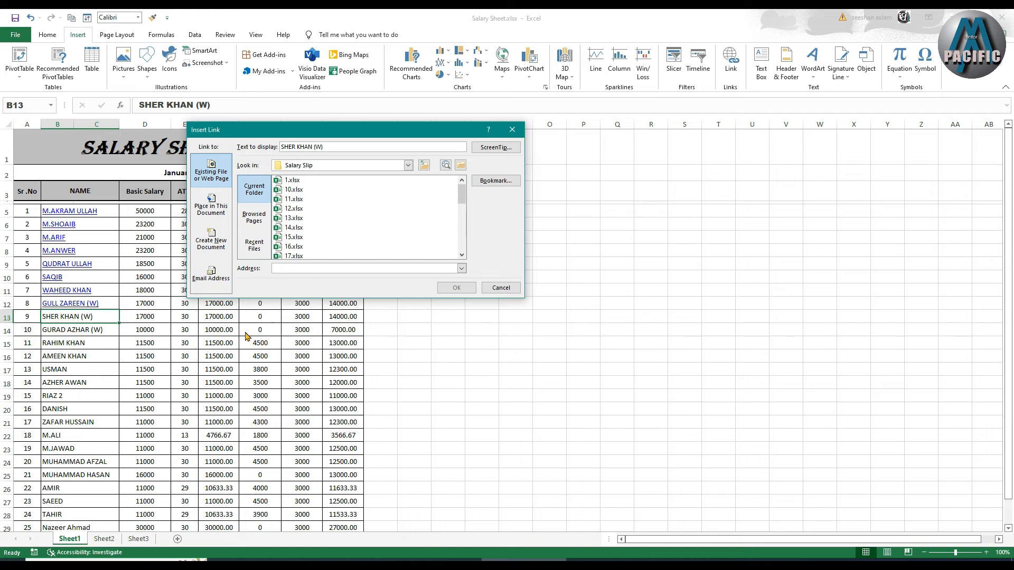
left_click_drag(461, 200, 460, 250)
left_click(289, 253)
left_click(461, 288)
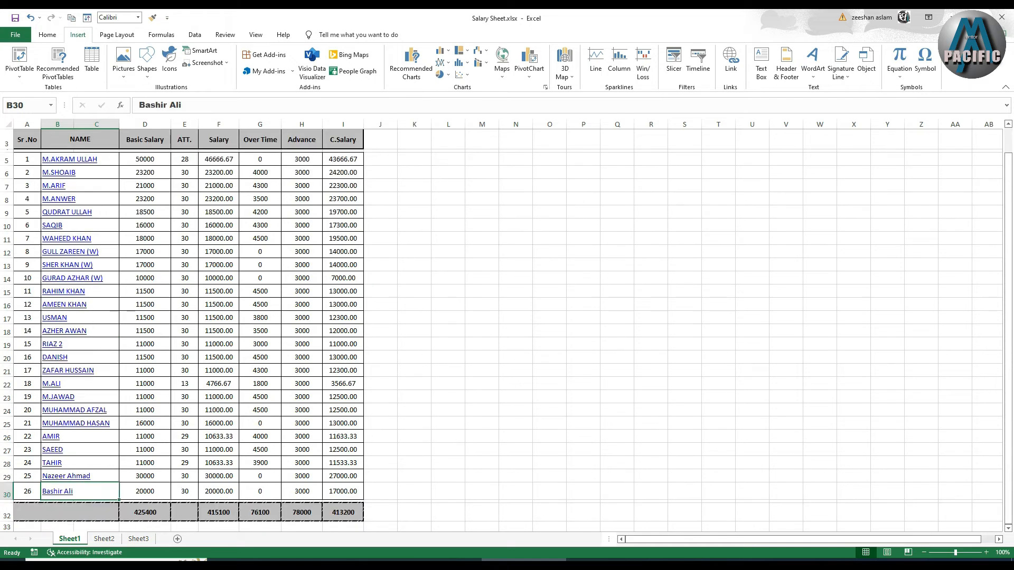
- Test the name links in B18 and B20 by opening salary slips 14.xlsx and 16.xlsx, closing each workbook after checking it
key("alt")
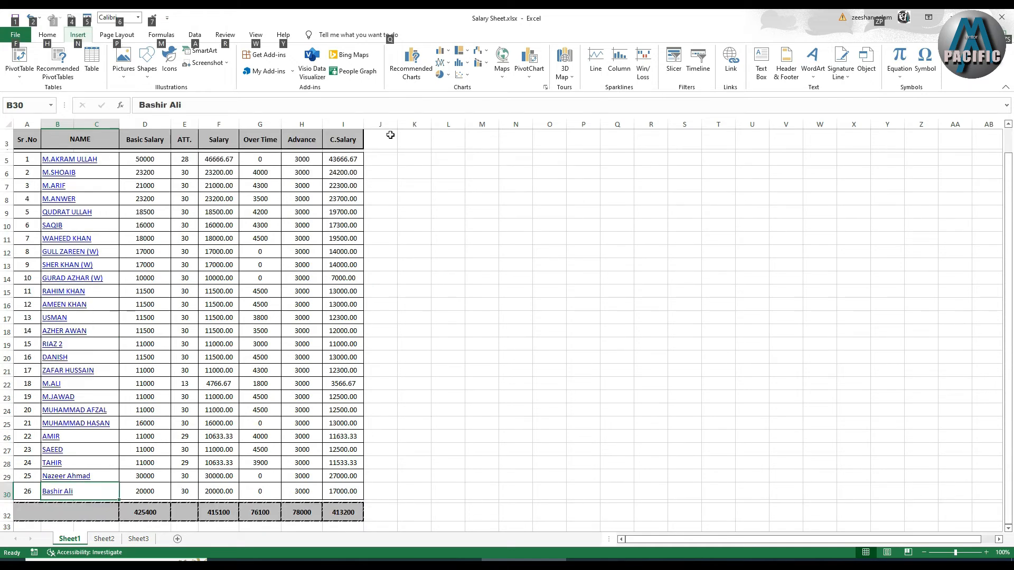
left_click(402, 200)
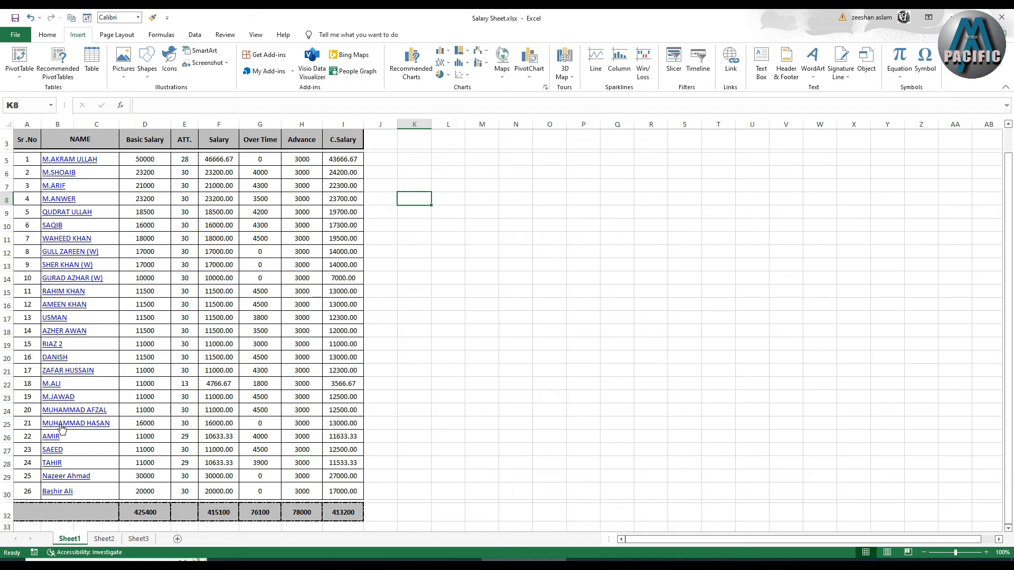
left_click(59, 334)
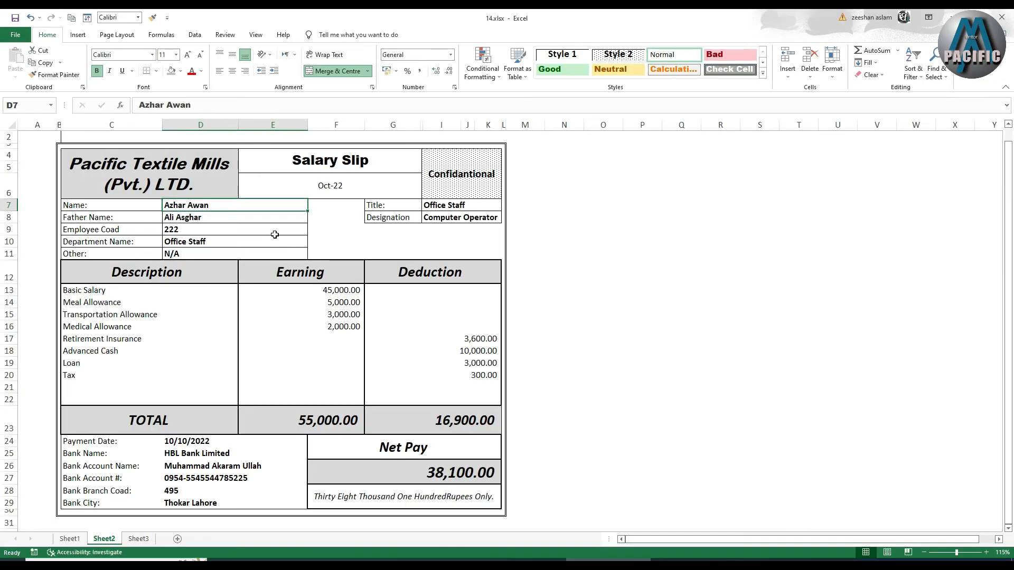
left_click(1002, 18)
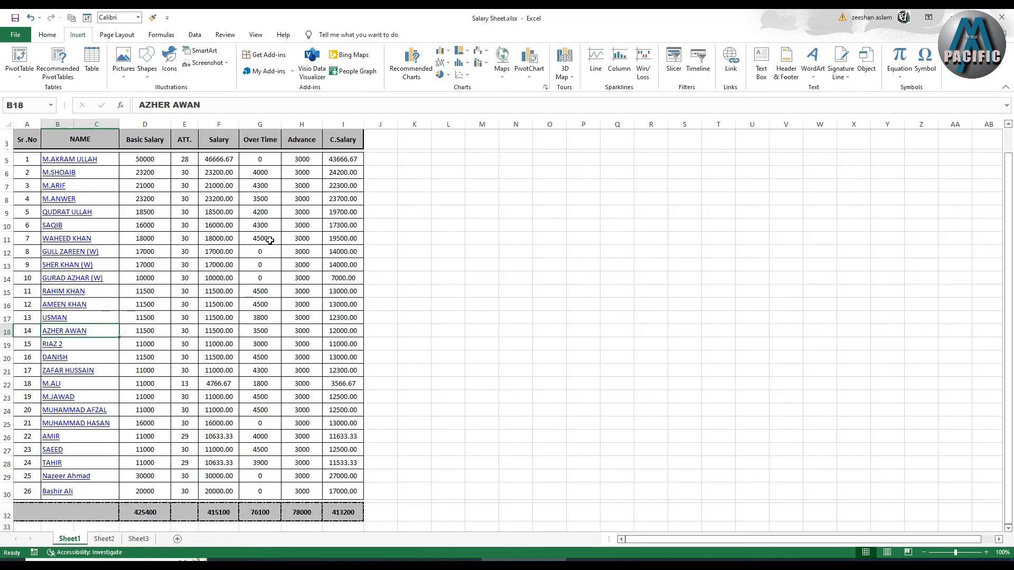
left_click(64, 359)
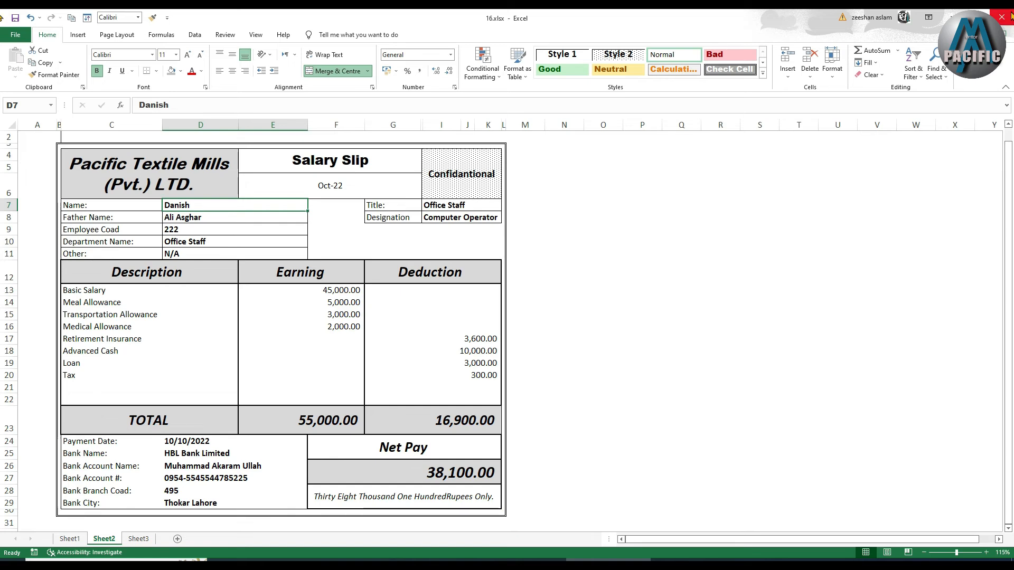
key("ctrl+w")
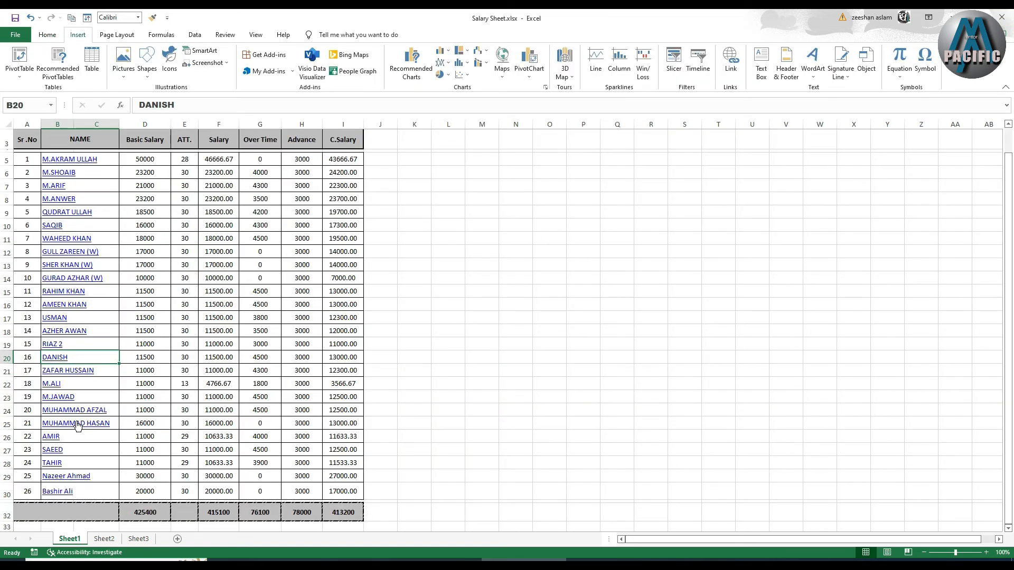
- Review the first employee's Salary formula in F5 and C.Salary formula in I5
scroll(95, 317, "up", 2)
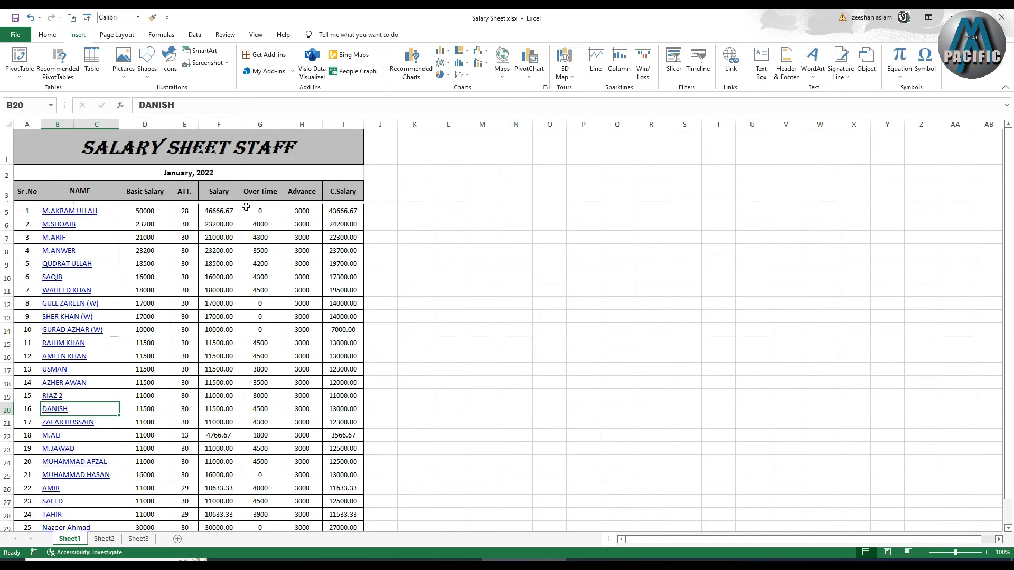
left_click(226, 211)
left_click(342, 211)
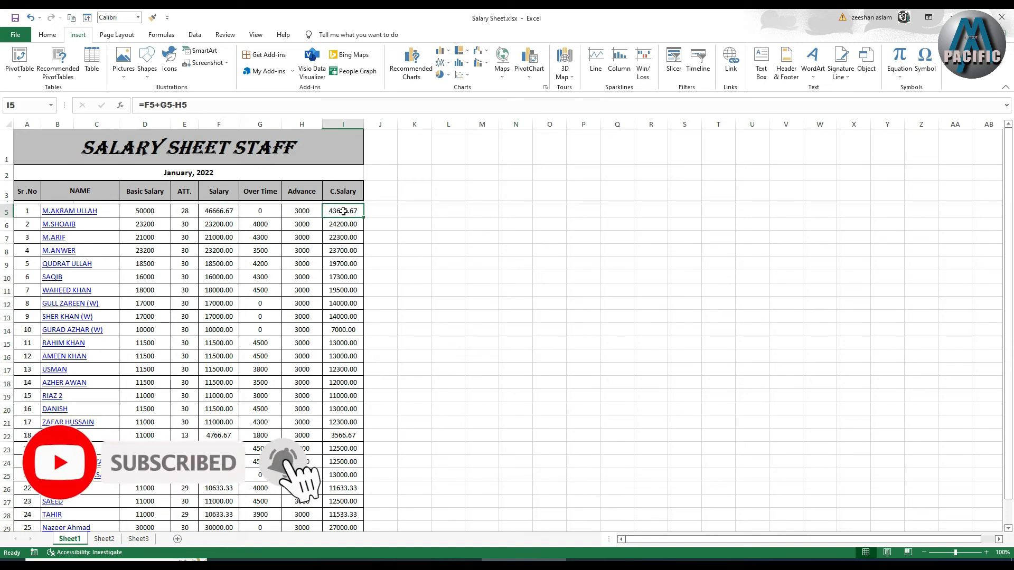
left_click_drag(377, 226, 502, 278)
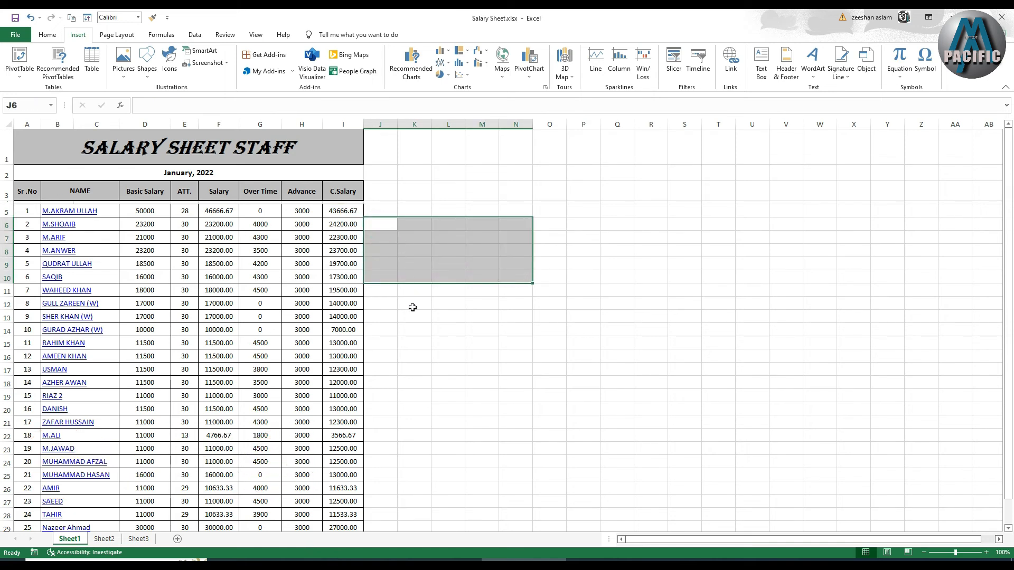
left_click(414, 313)
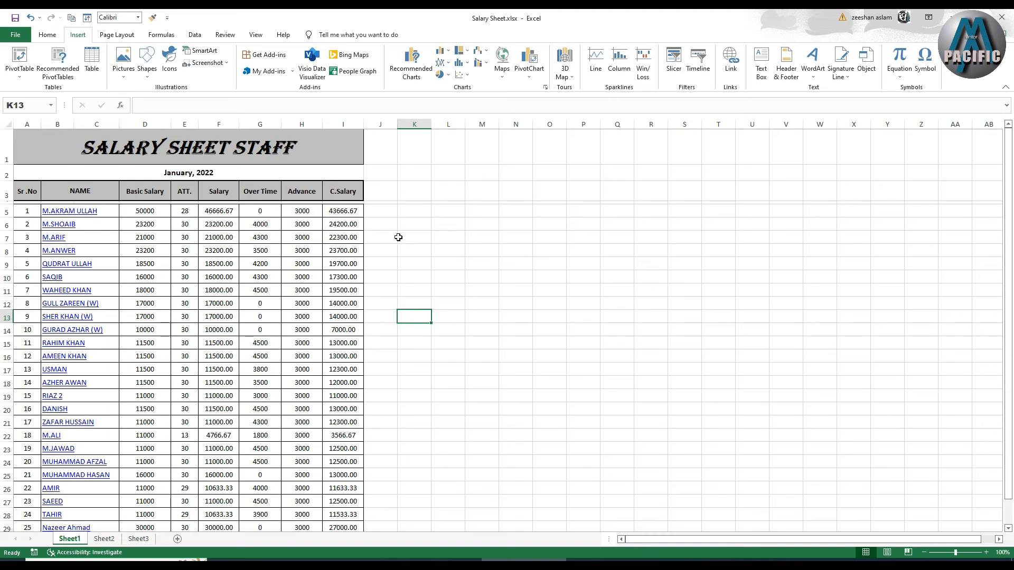
left_click_drag(390, 228, 418, 244)
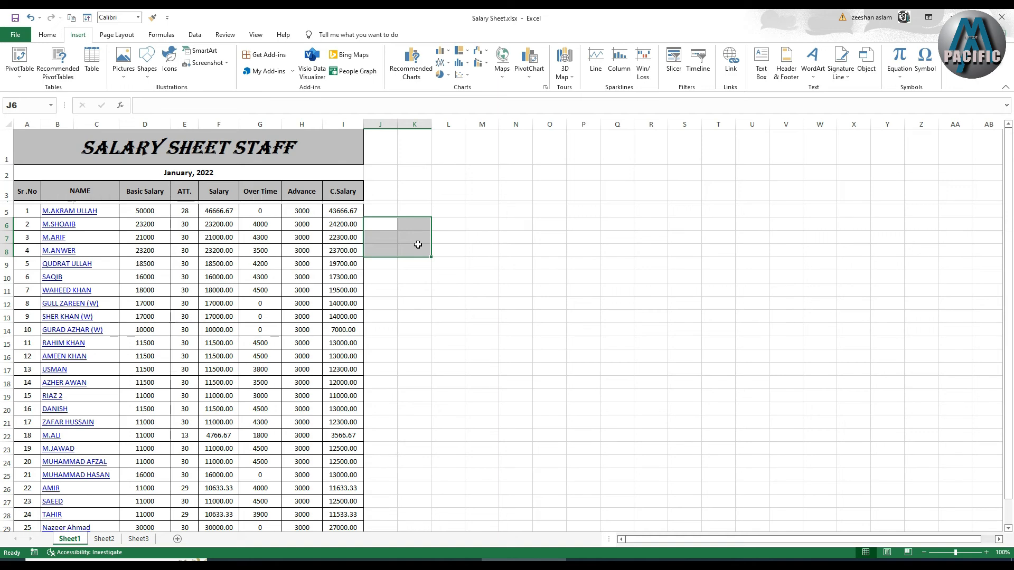